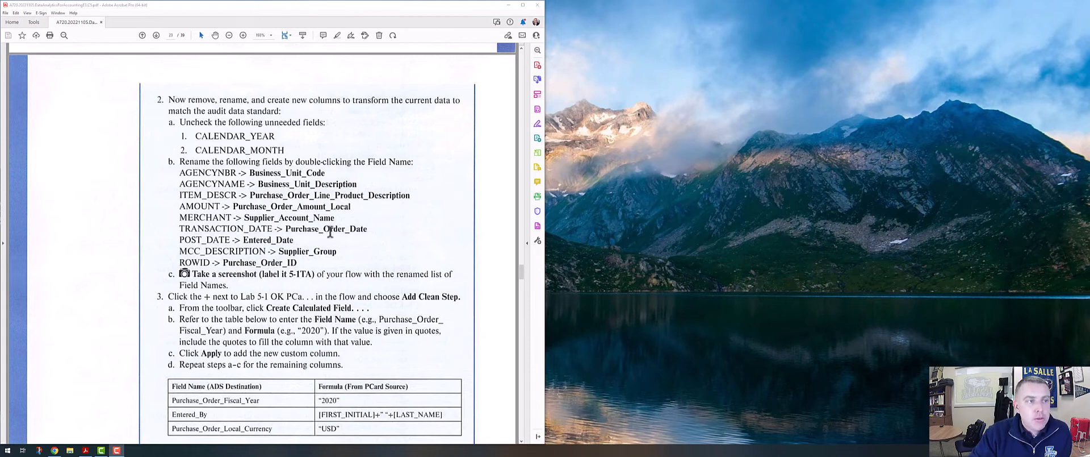
Open Remote Desktop and launch Tableau Prep Builder from the La Salle Remote Applications Portal.
{"action": "left_click", "coordinate": [7, 450]}
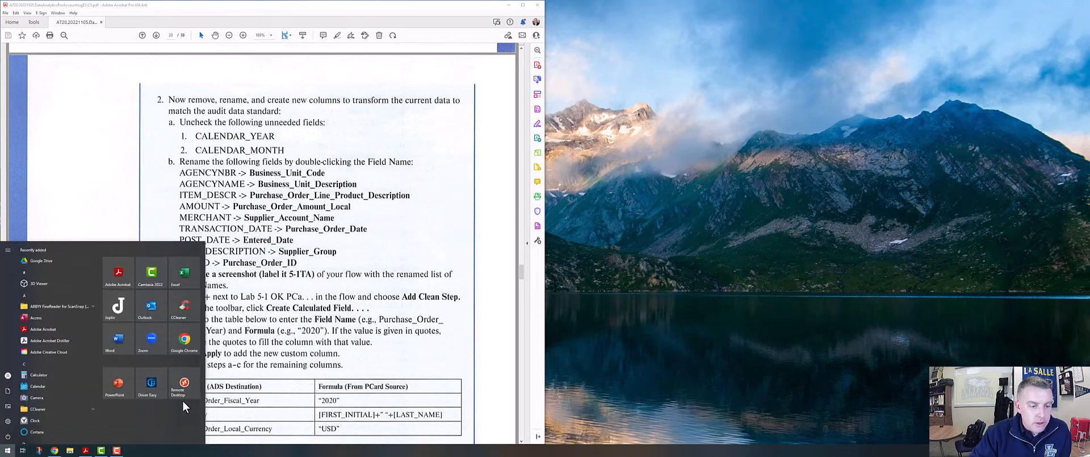
{"action": "left_click", "coordinate": [182, 388]}
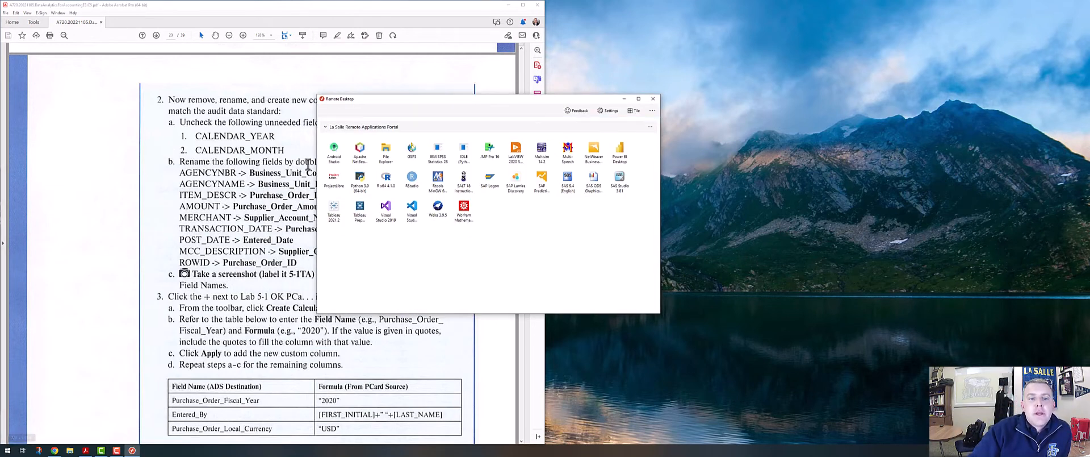
{"action": "left_click", "coordinate": [372, 219]}
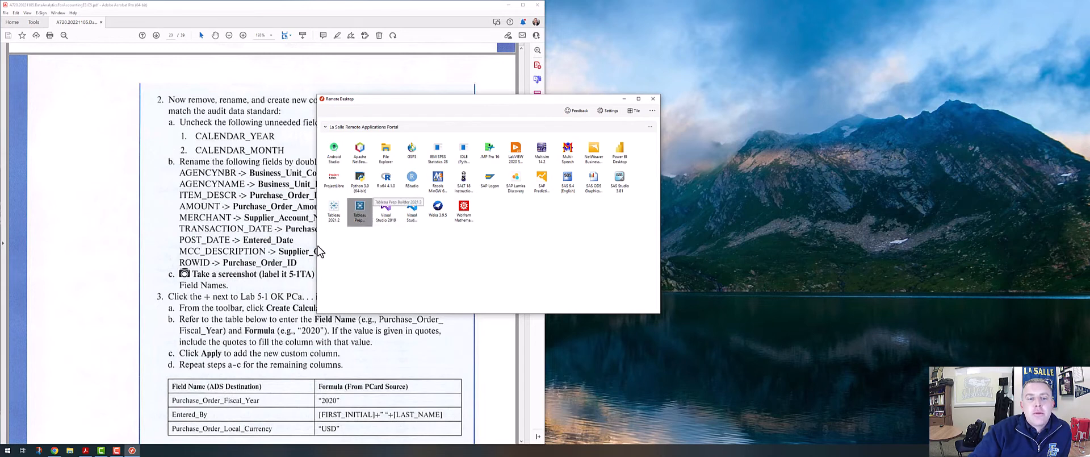
{"action": "left_click", "coordinate": [335, 211]}
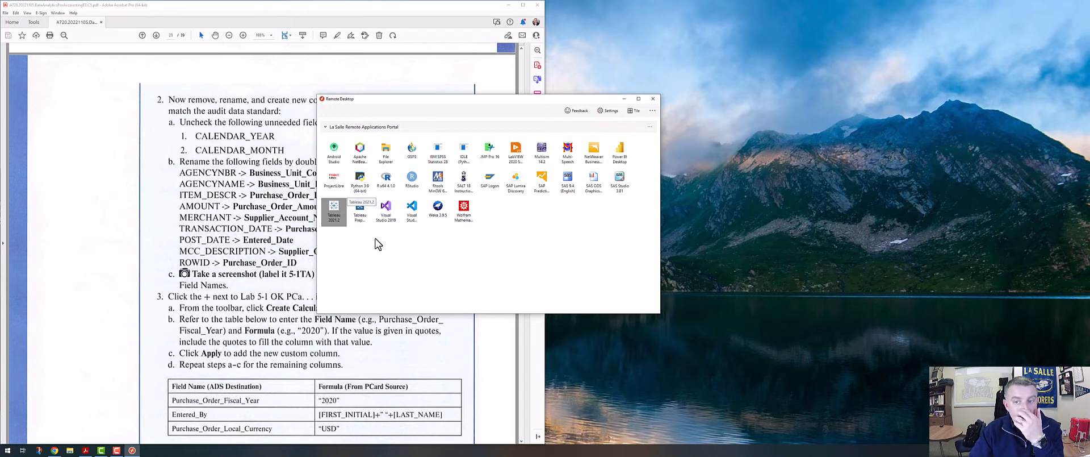
{"action": "double_click", "coordinate": [357, 210]}
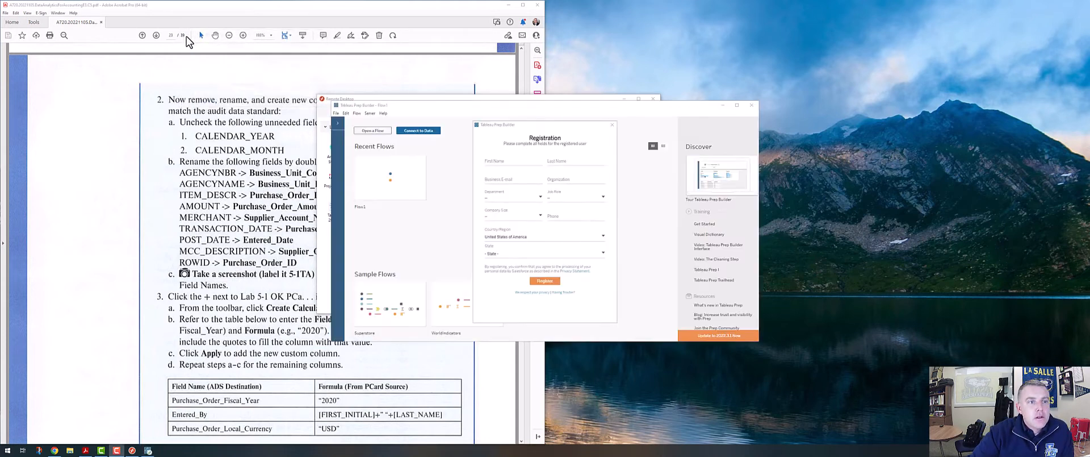
Dismiss the registration form, minimize Remote Desktop and place the Tableau Prep Builder window beside the PDF instructions.
{"action": "left_click", "coordinate": [612, 125]}
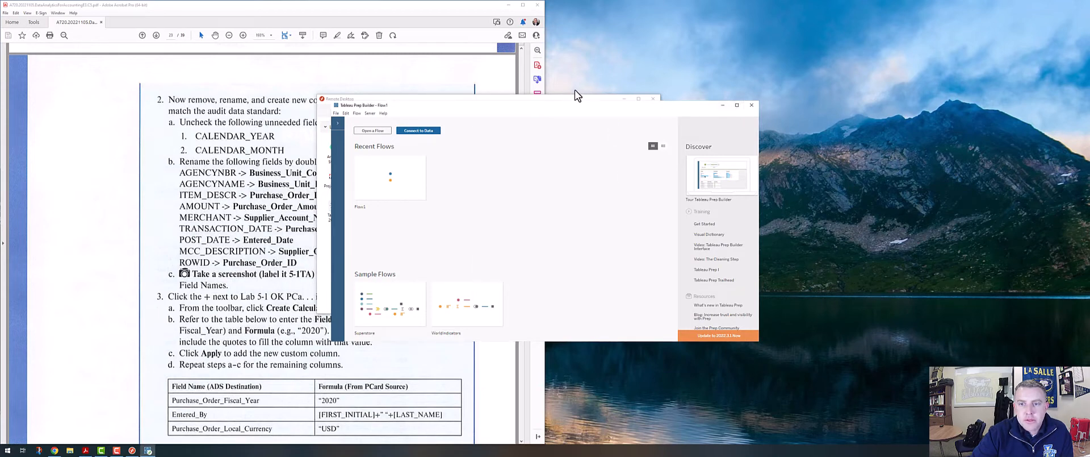
{"action": "left_click", "coordinate": [624, 99]}
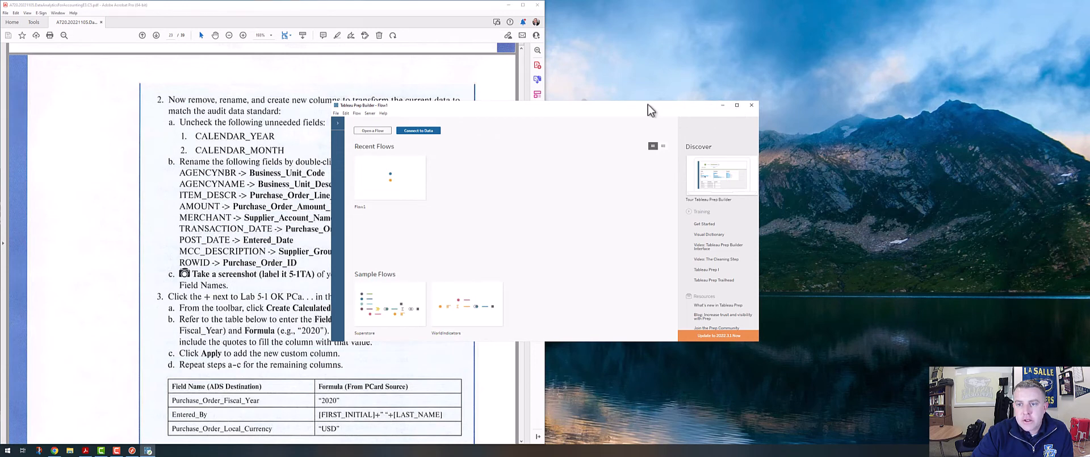
{"action": "left_click_drag", "start_coordinate": [649, 105], "coordinate": [1089, 92]}
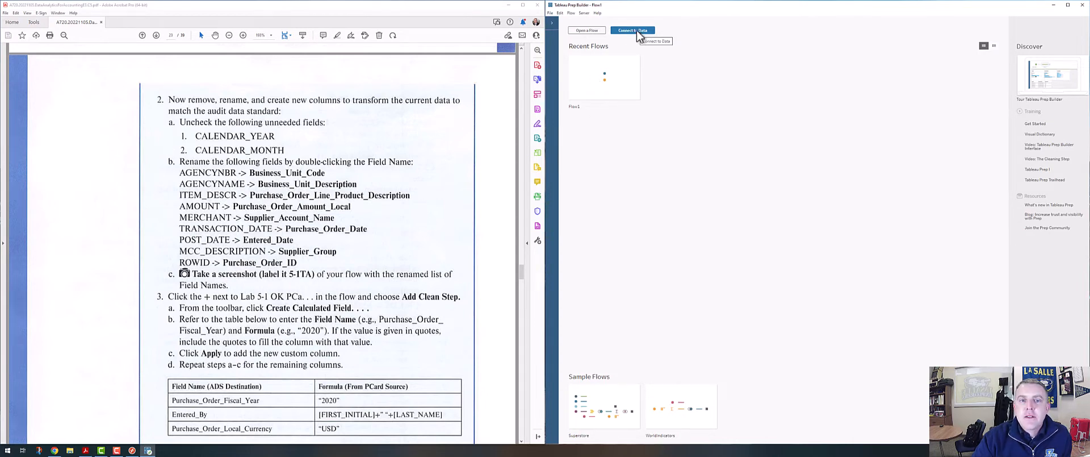
Connect to the Lab_5-1 CSV file in the lab data files folder as a text file source.
{"action": "left_click", "coordinate": [640, 36]}
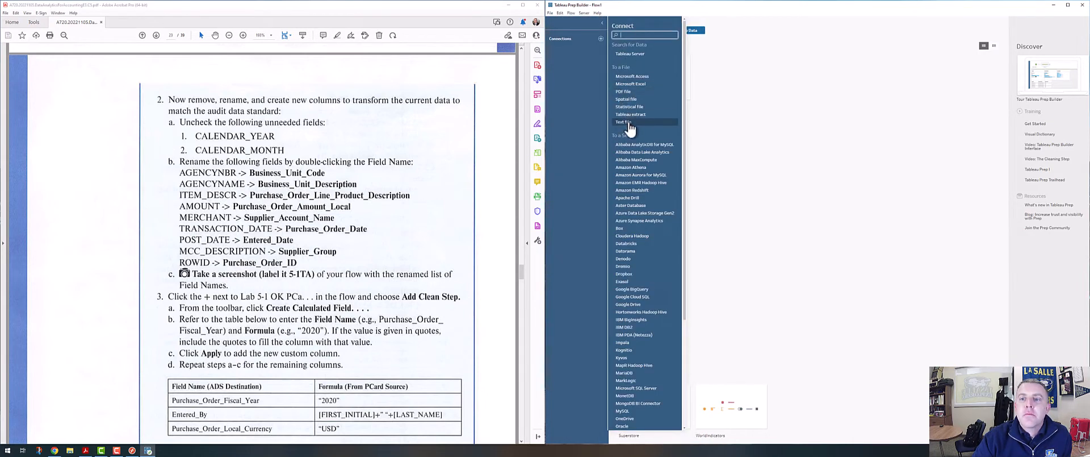
{"action": "left_click", "coordinate": [630, 123]}
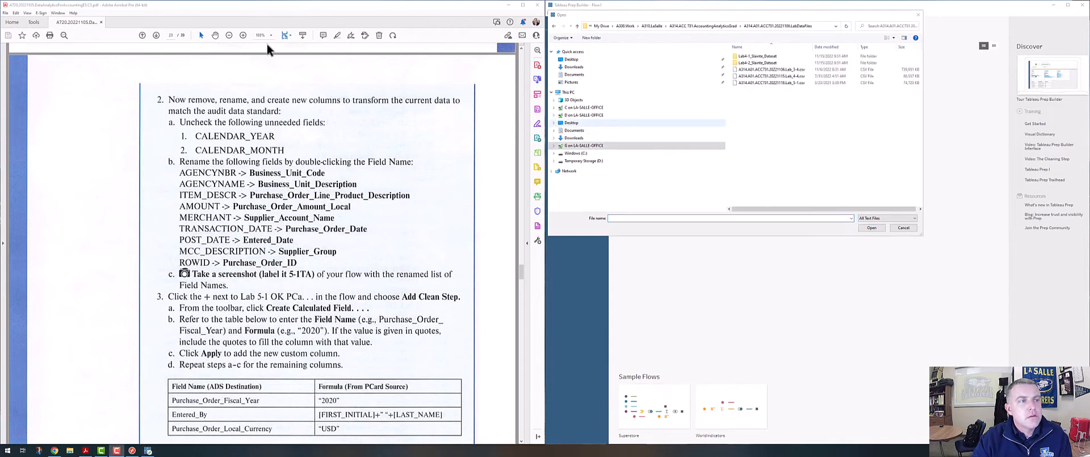
{"action": "left_click", "coordinate": [798, 85]}
{"action": "double_click", "coordinate": [796, 86]}
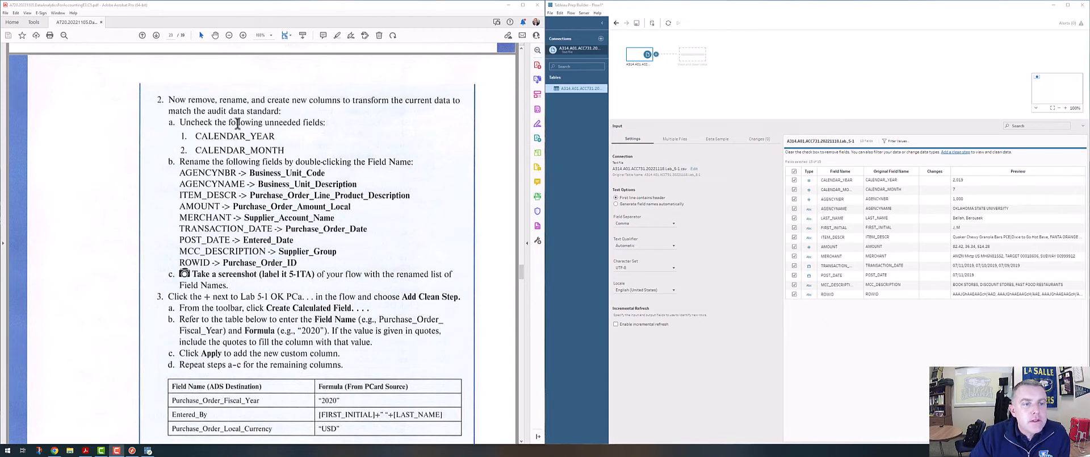
Exclude the CALENDAR_YEAR and CALENDAR_MONTH fields from the input data.
{"action": "left_click", "coordinate": [795, 180]}
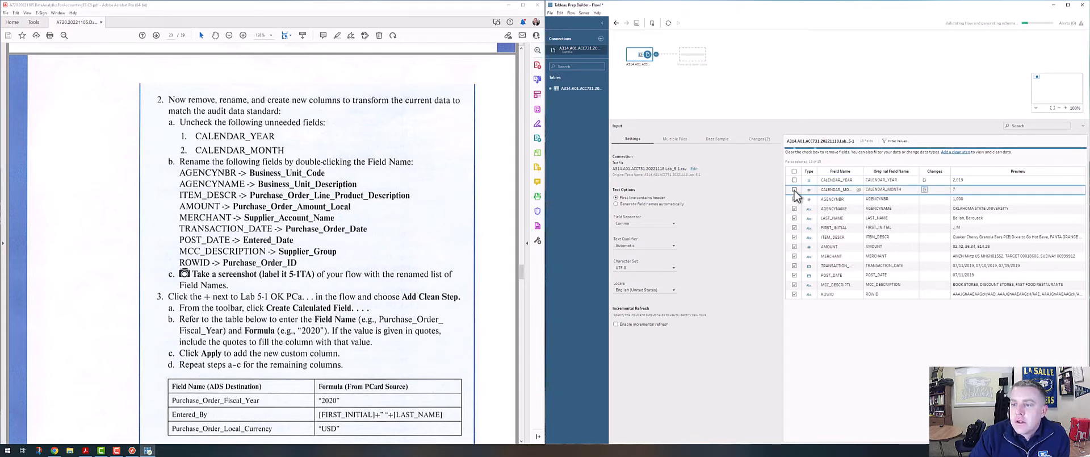
{"action": "left_click", "coordinate": [795, 190]}
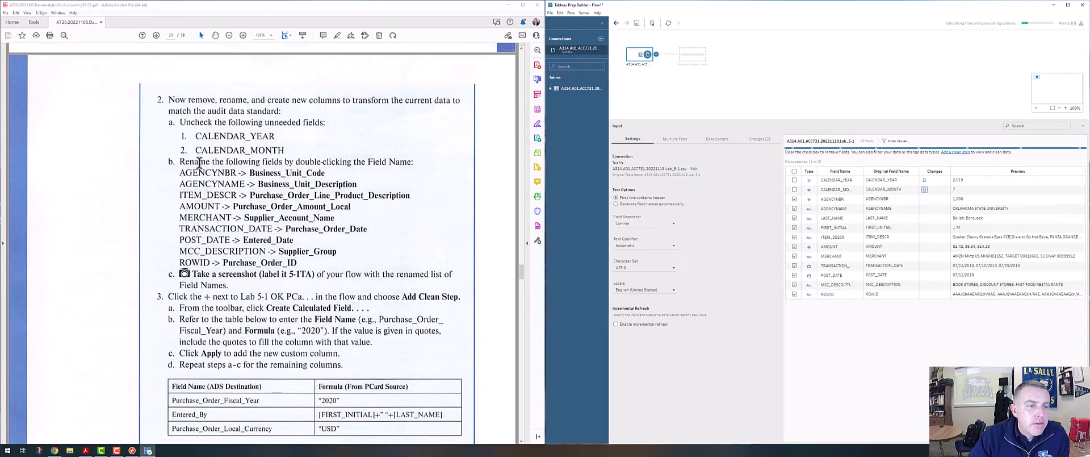
Rename the AGENCYNBR field to Business_Unit_Code.
{"action": "scroll", "coordinate": [200, 162], "scroll_direction": "down", "scroll_amount": 1}
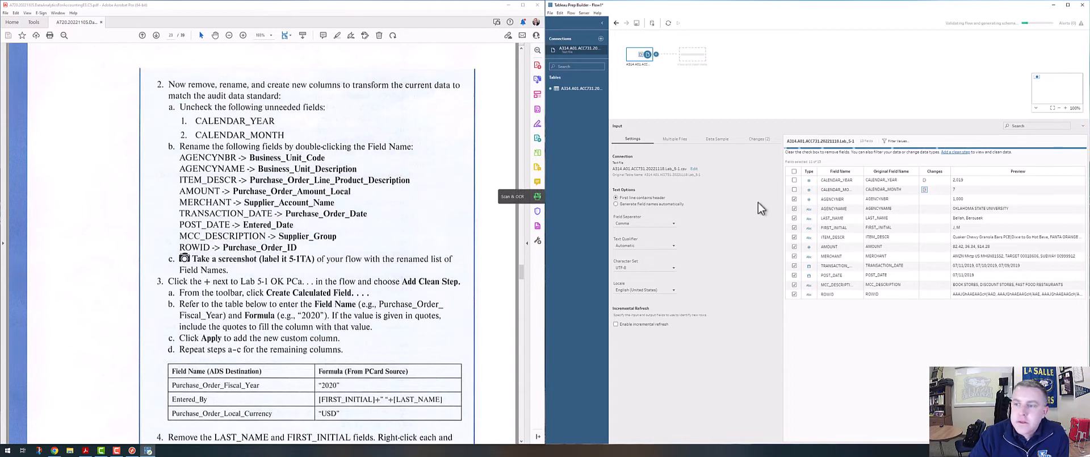
{"action": "double_click", "coordinate": [834, 199]}
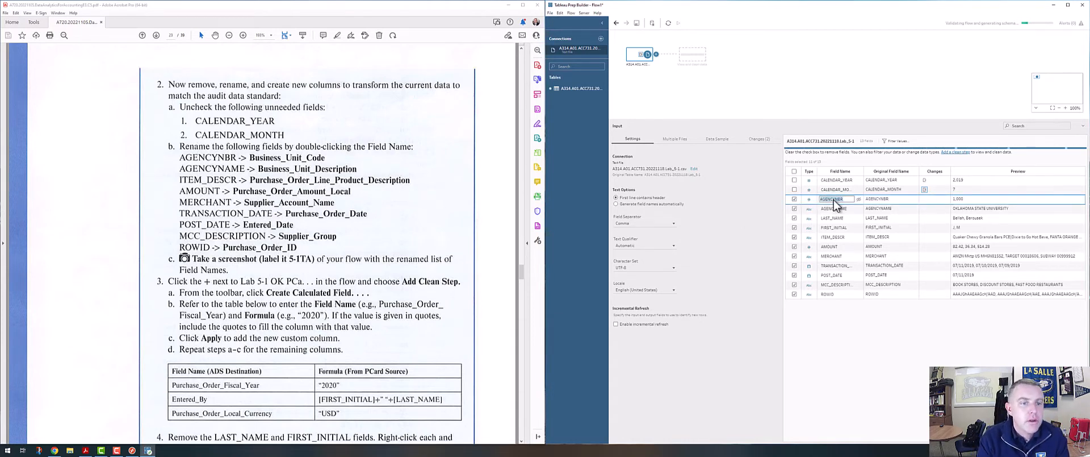
{"action": "type", "text": "Business_Unit_"}
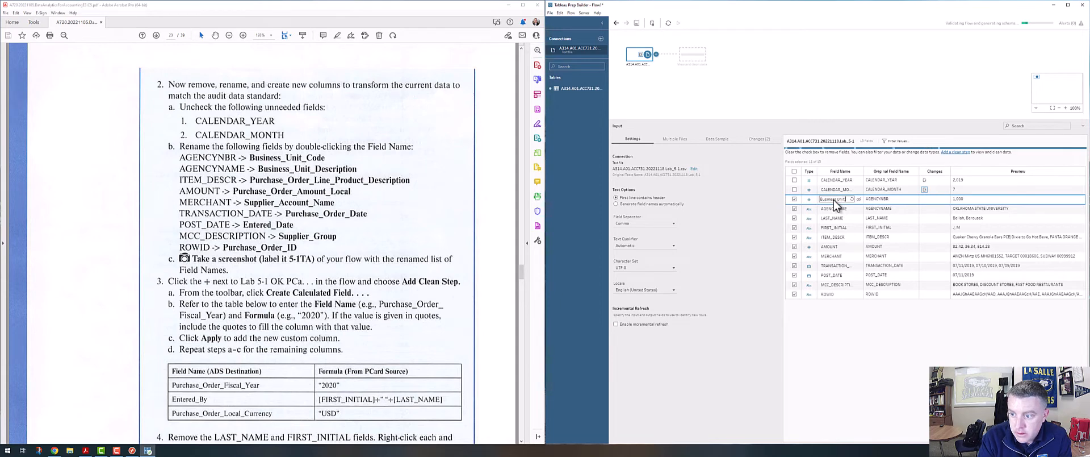
{"action": "key", "text": "BackSpace"}
{"action": "key", "text": "BackSpace"}
{"action": "key", "text": "BackSpace"}
{"action": "key", "text": "BackSpace"}
{"action": "key", "text": "BackSpace"}
{"action": "key", "text": "BackSpace"}
{"action": "key", "text": "BackSpace"}
{"action": "key", "text": "BackSpace"}
{"action": "key", "text": "BackSpace"}
{"action": "key", "text": "BackSpace"}
{"action": "key", "text": "BackSpace"}
{"action": "key", "text": "BackSpace"}
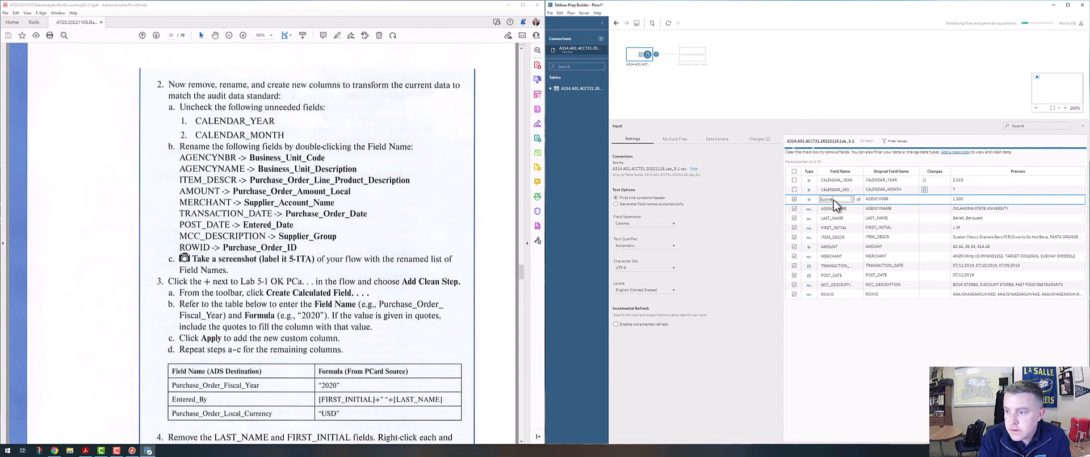
{"action": "type", "text": "_"}
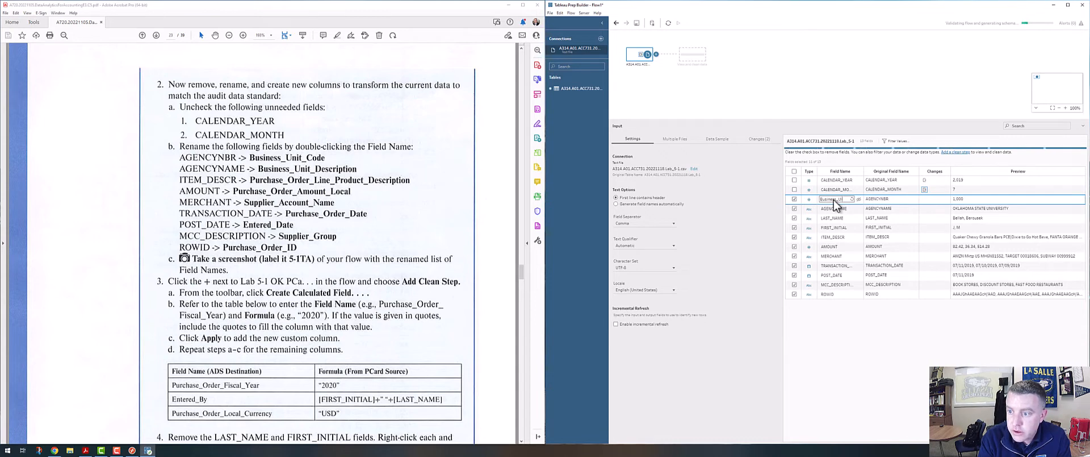
{"action": "type", "text": "Unit"}
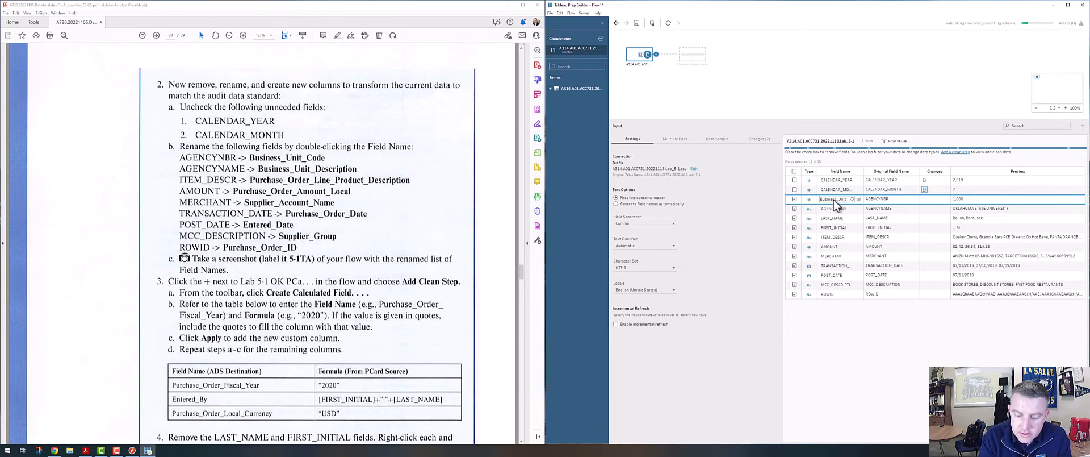
{"action": "type", "text": "_Code"}
{"action": "key", "text": "Return"}
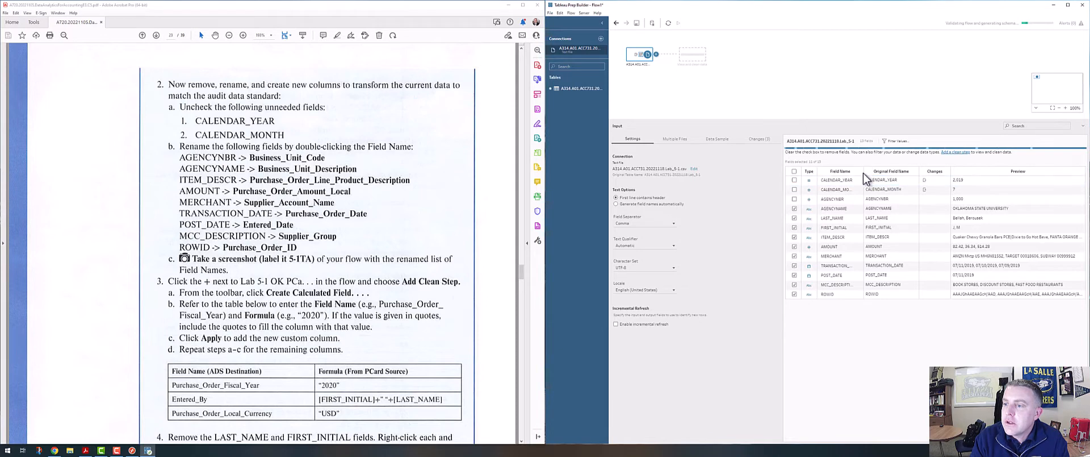
Rename the AGENCYNAME field to Business_Unit_Description.
{"action": "double_click", "coordinate": [845, 209]}
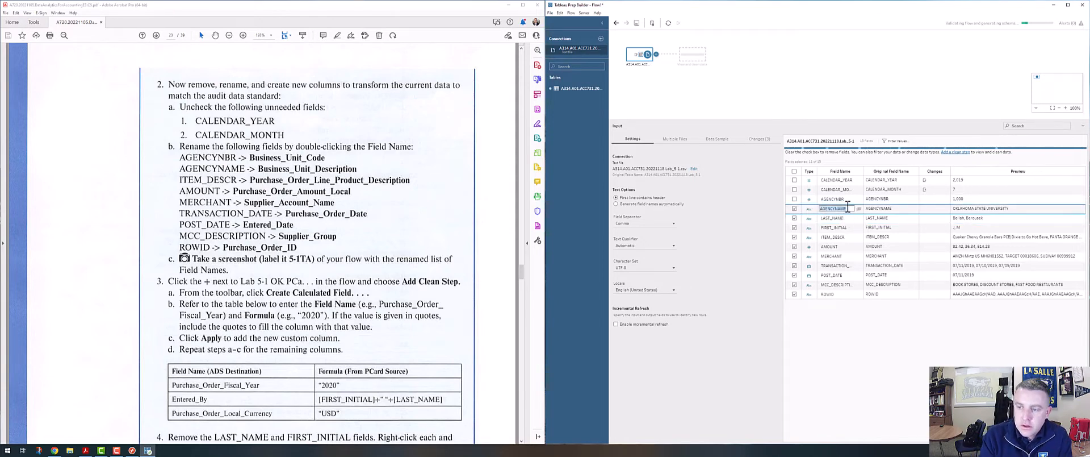
{"action": "type", "text": "Business_Un"}
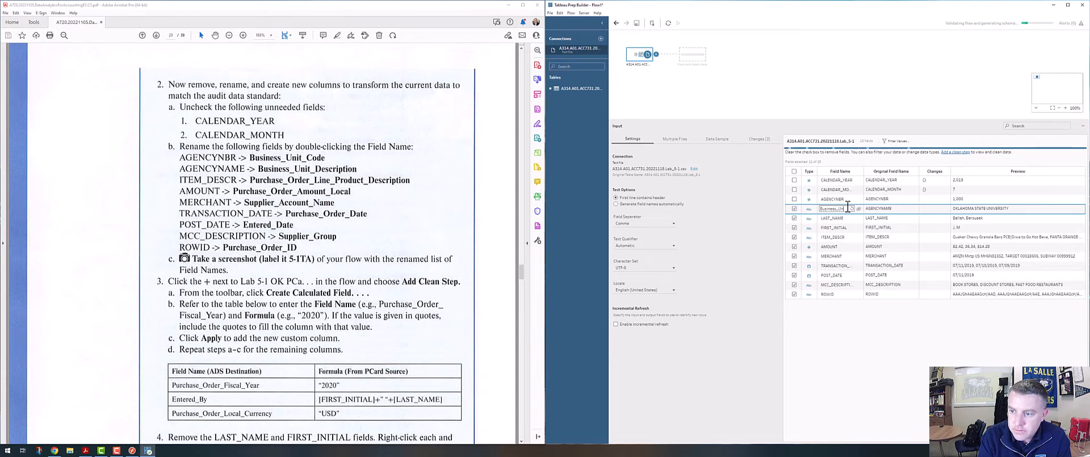
{"action": "type", "text": "it_Desc"}
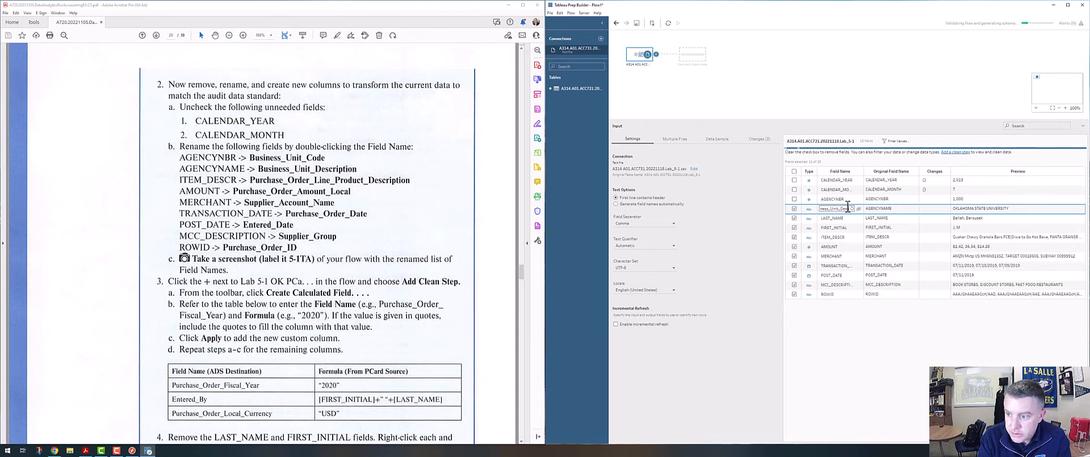
{"action": "type", "text": "ription"}
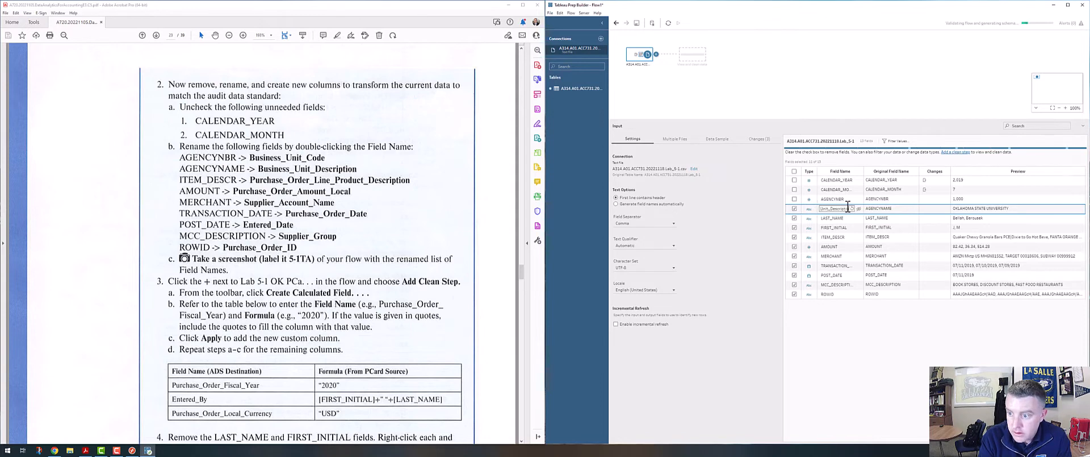
{"action": "key", "text": "Return"}
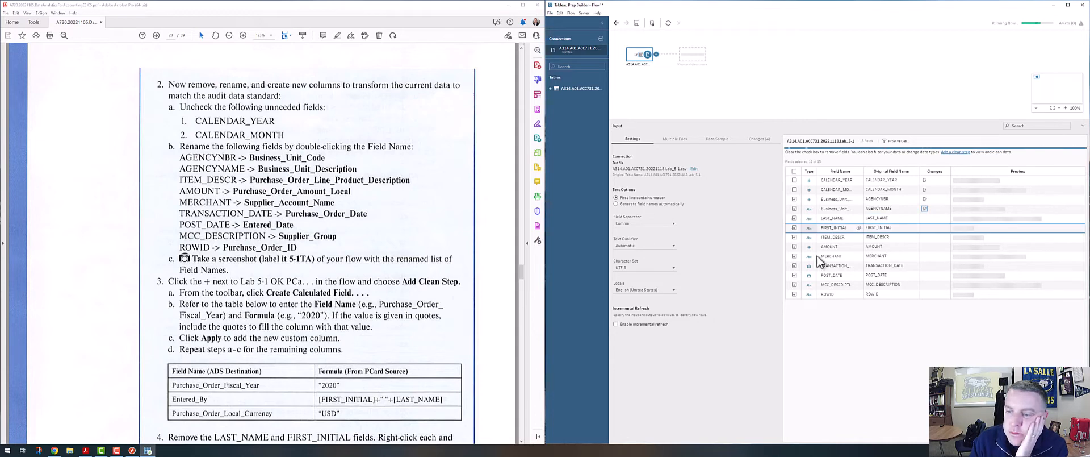
Rename the ITEM_DESCR field to Purchase_Order_Line_Product_Description.
{"action": "double_click", "coordinate": [849, 238]}
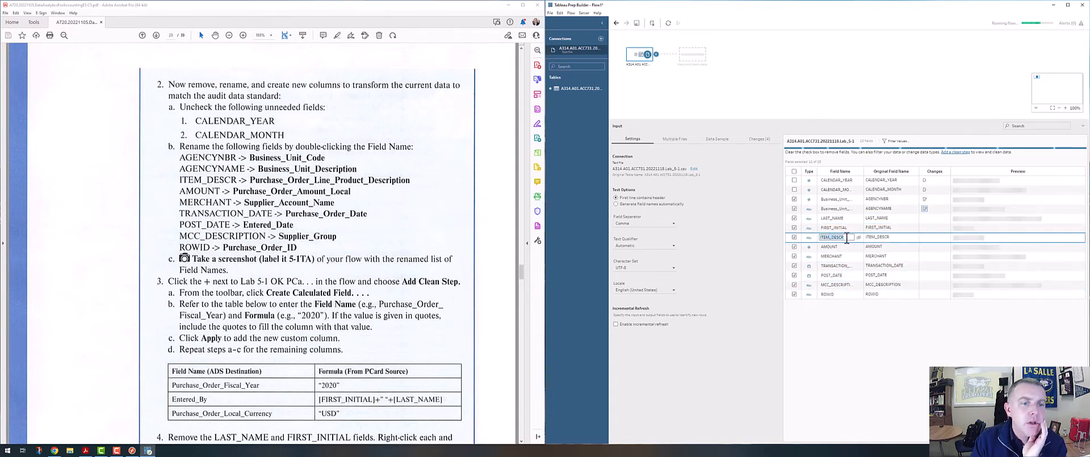
{"action": "type", "text": "Purchase_"}
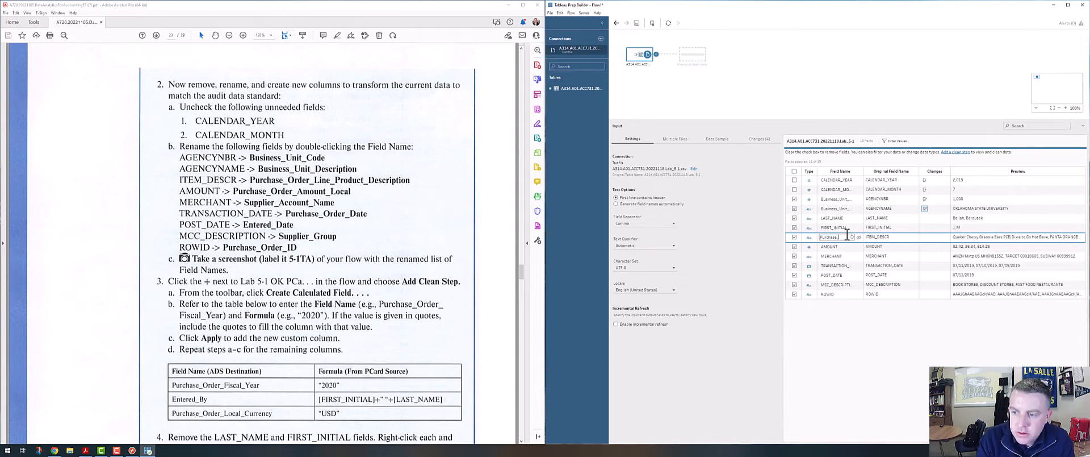
{"action": "type", "text": "Order_Line"}
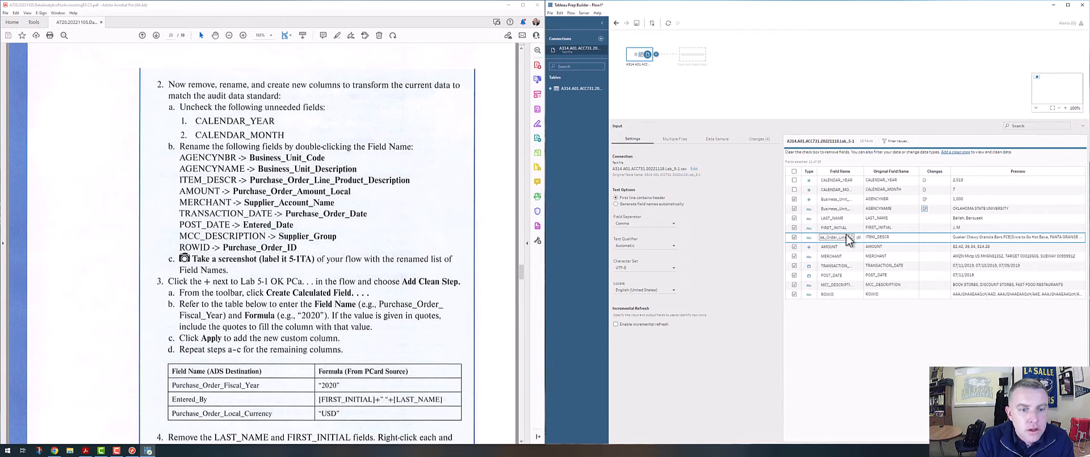
{"action": "type", "text": "_Pr"}
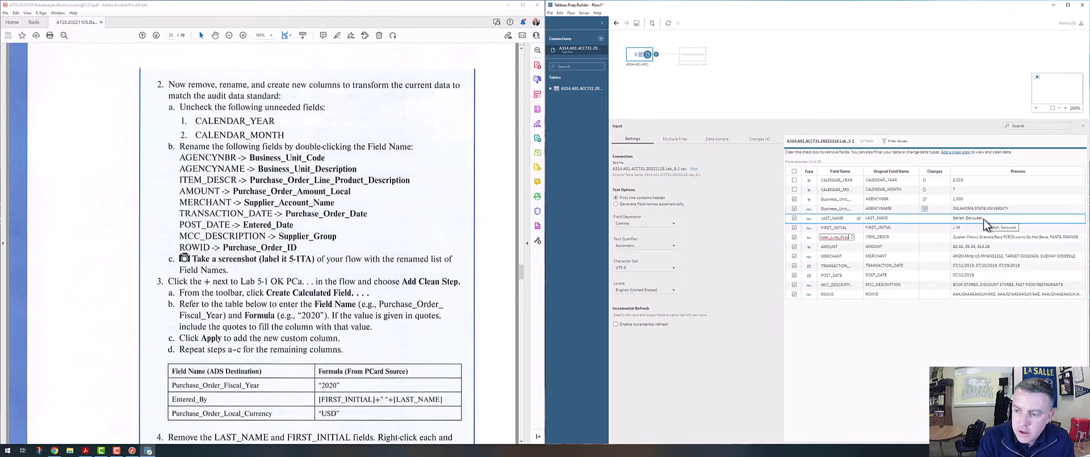
{"action": "type", "text": "oduct"}
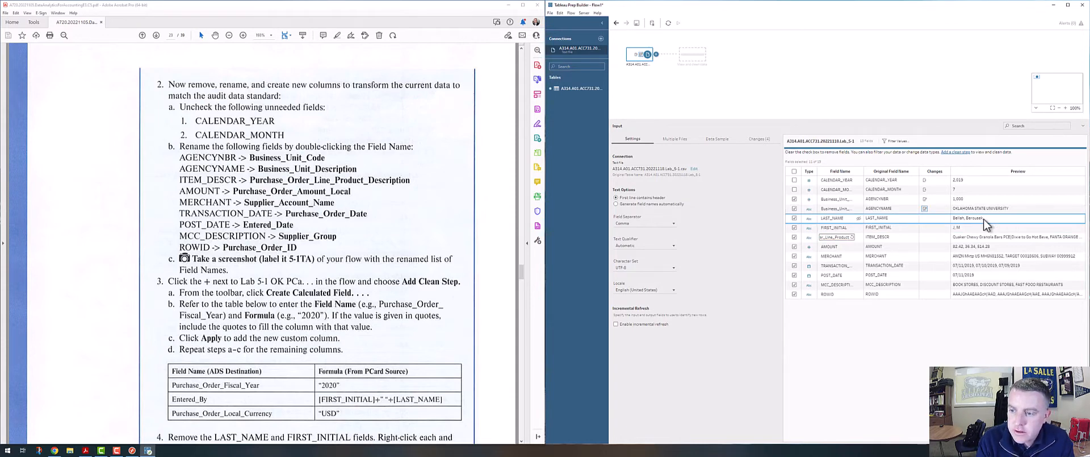
{"action": "type", "text": "_"}
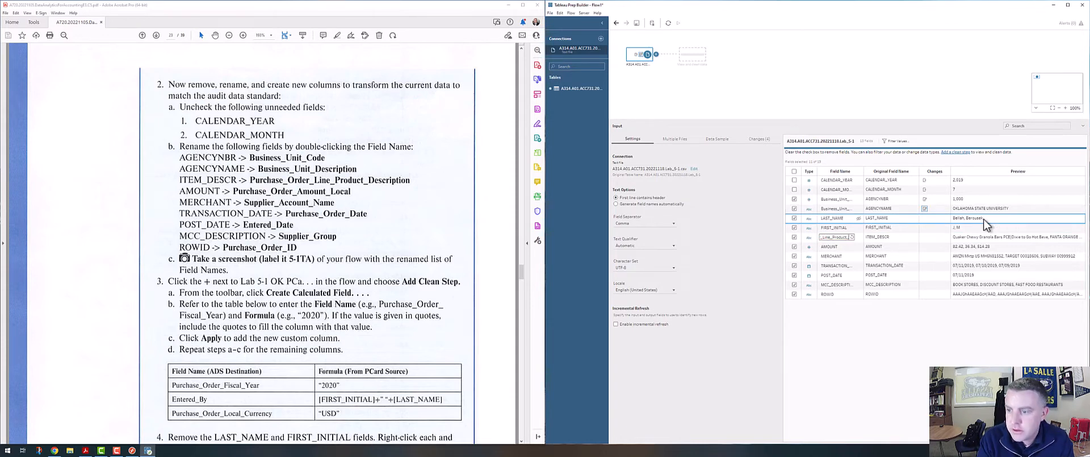
{"action": "type", "text": "Description"}
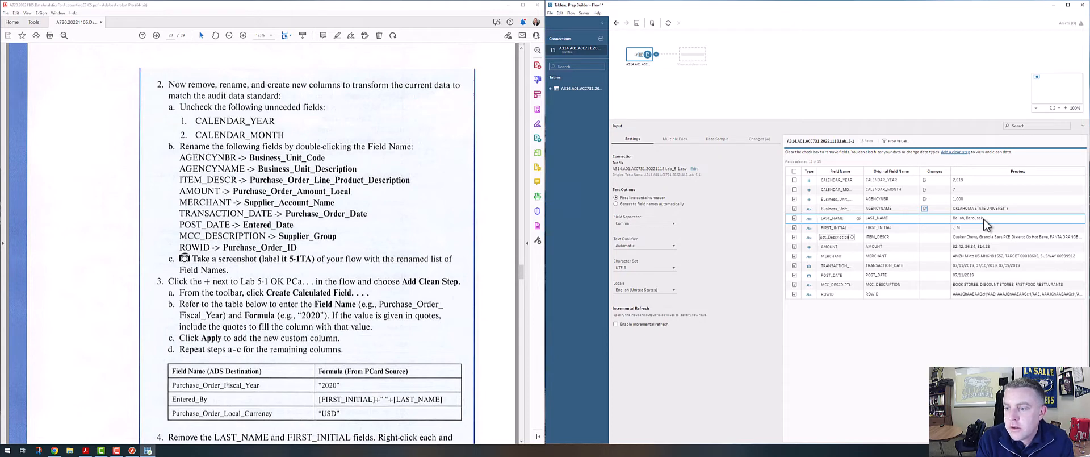
{"action": "key", "text": "Return"}
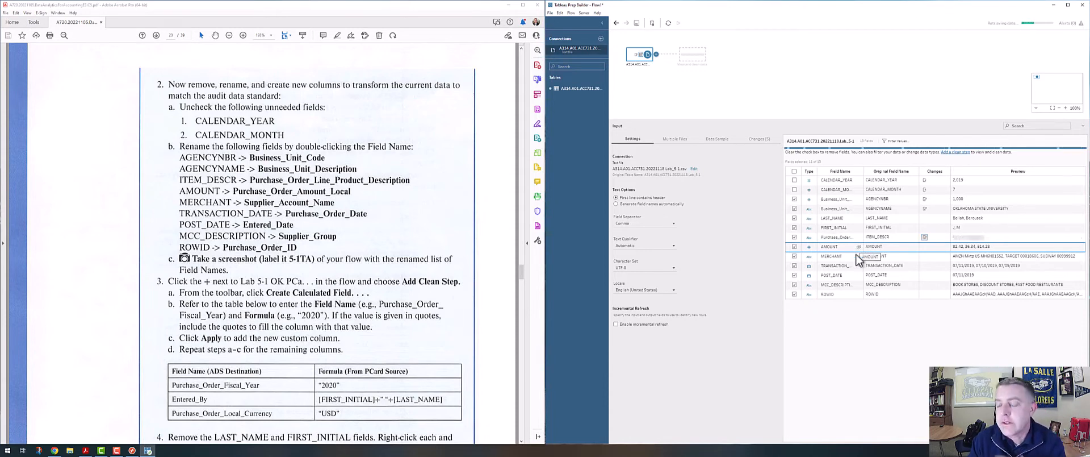
Rename the AMOUNT field to Purchase_Order_Amount_Local.
{"action": "double_click", "coordinate": [843, 247]}
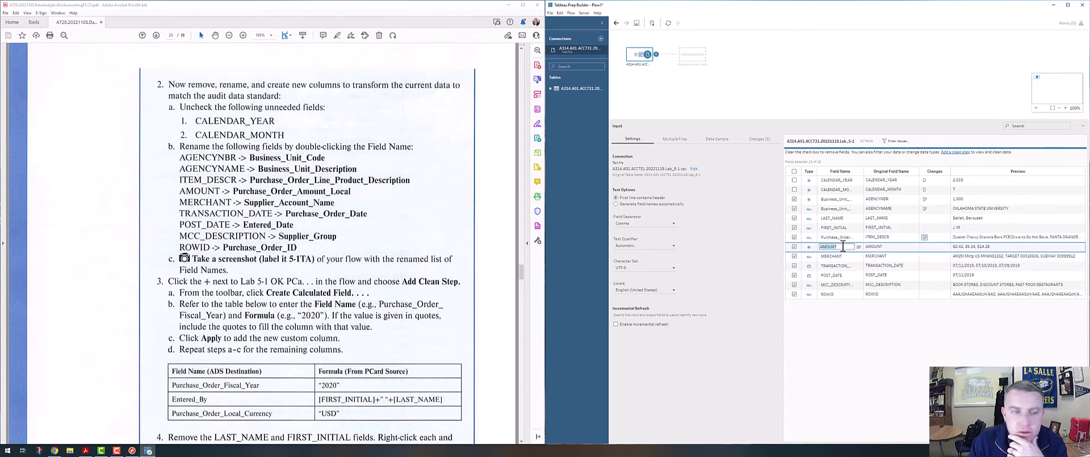
{"action": "type", "text": "Purchase_O"}
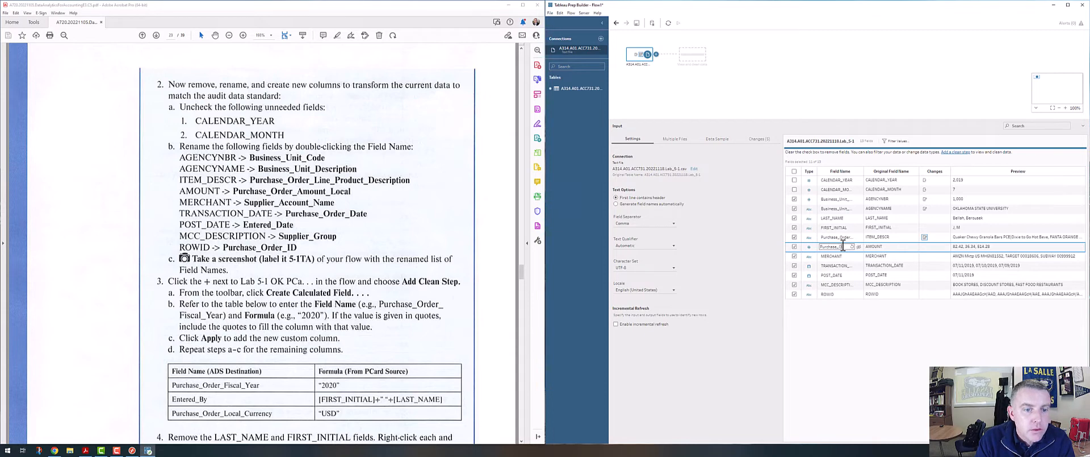
{"action": "type", "text": "rder_Am"}
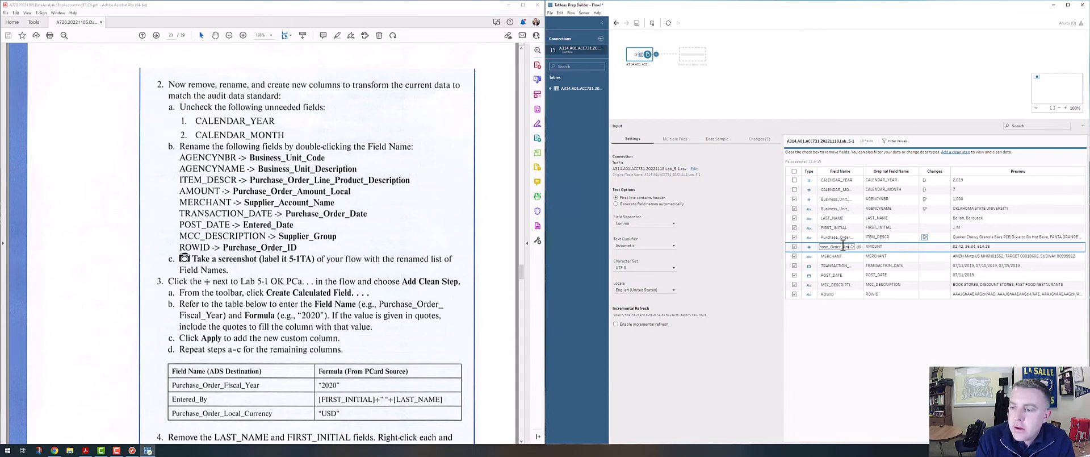
{"action": "type", "text": "ount_Loca"}
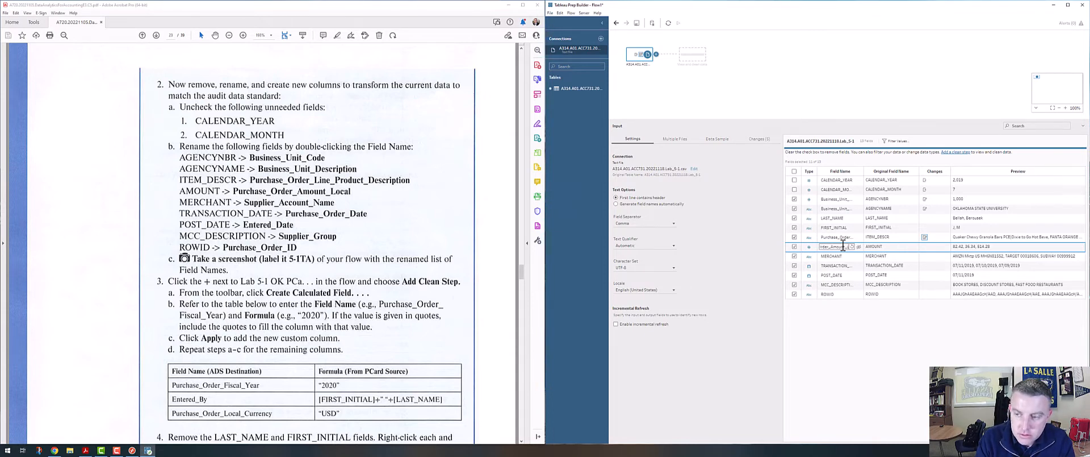
{"action": "type", "text": "l"}
{"action": "key", "text": "Return"}
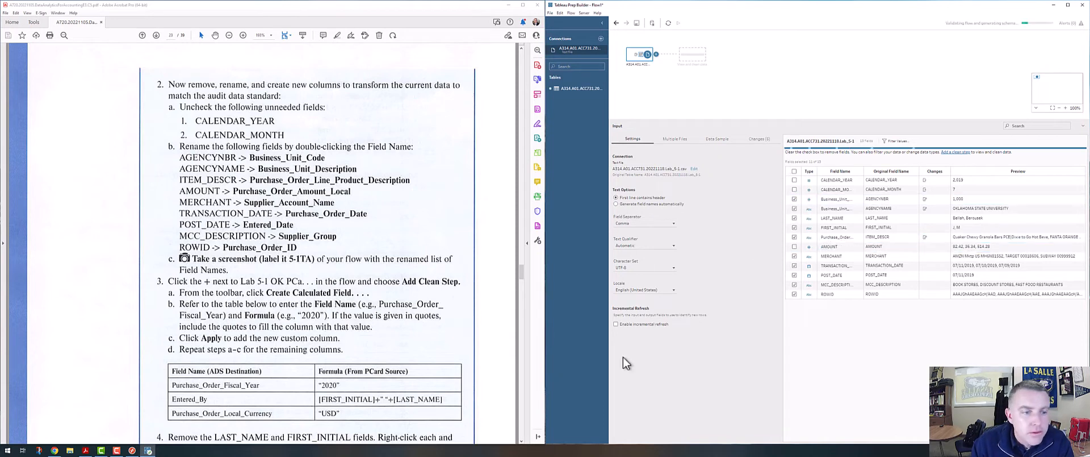
Rename the MERCHANT field to Supplier_Account_Name.
{"action": "double_click", "coordinate": [843, 259]}
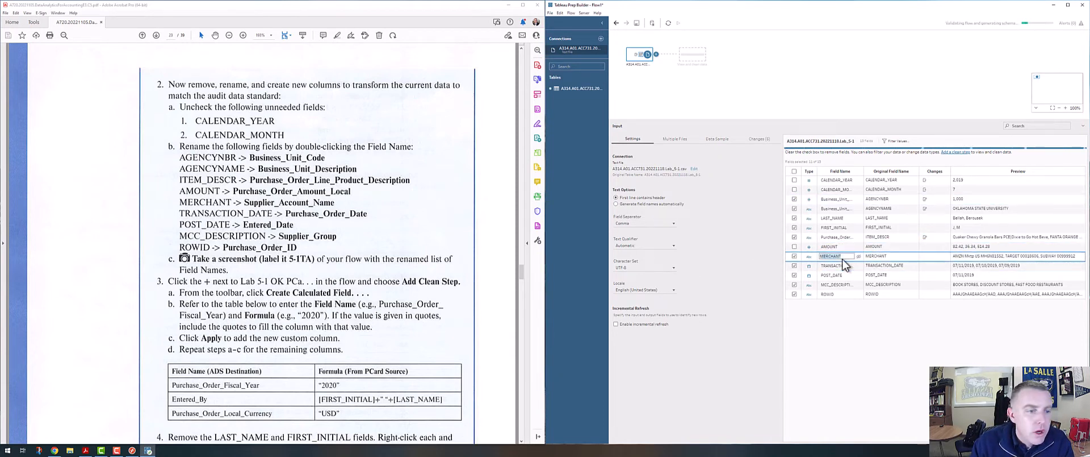
{"action": "type", "text": "Supplier_"}
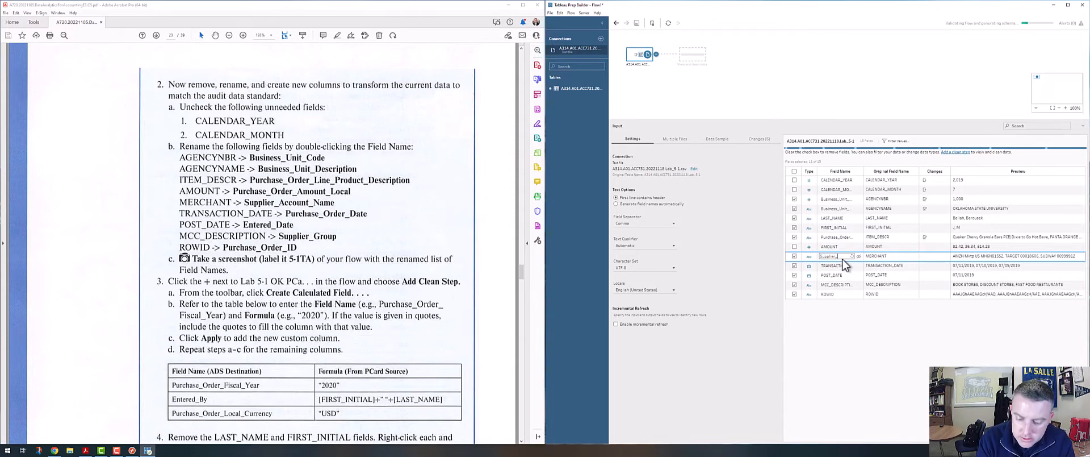
{"action": "type", "text": "Account_Name"}
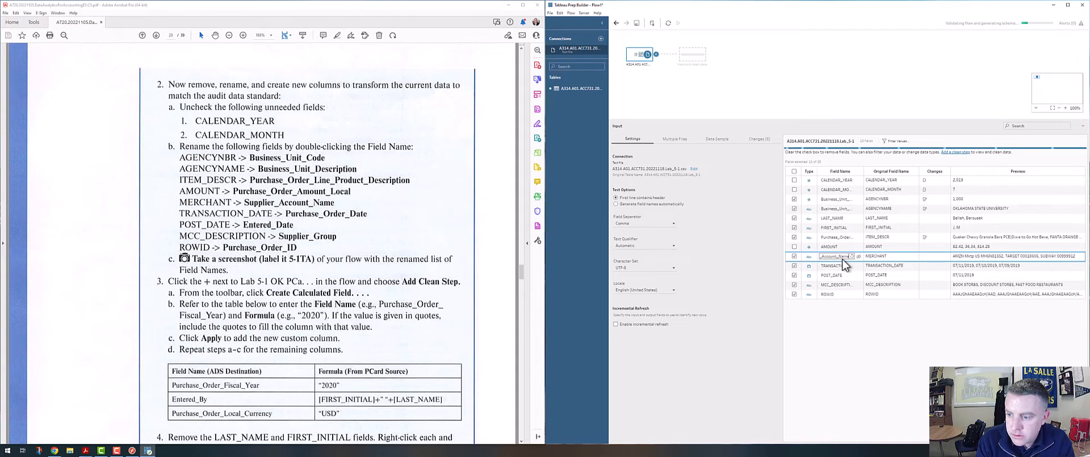
{"action": "key", "text": "Return"}
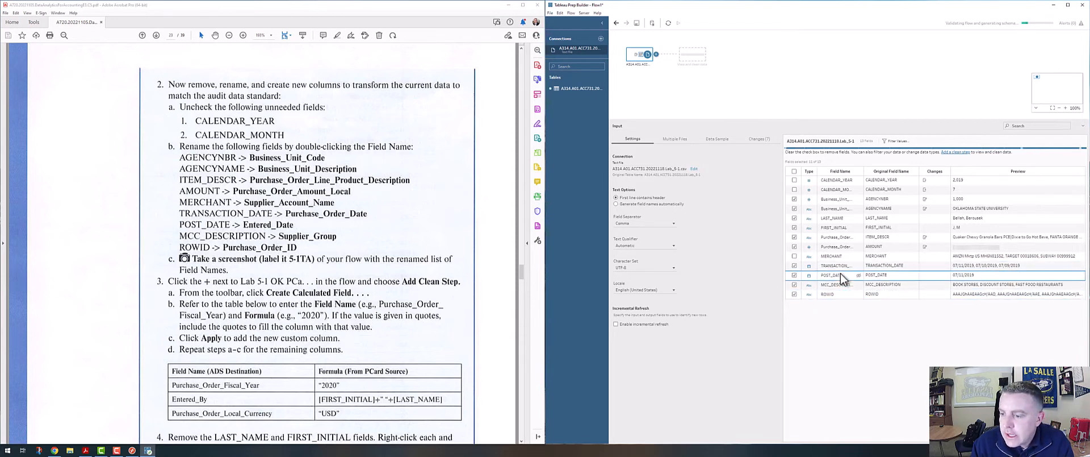
Rename the TRANSACTION_DATE field to Purchase_Order_Date.
{"action": "double_click", "coordinate": [835, 265]}
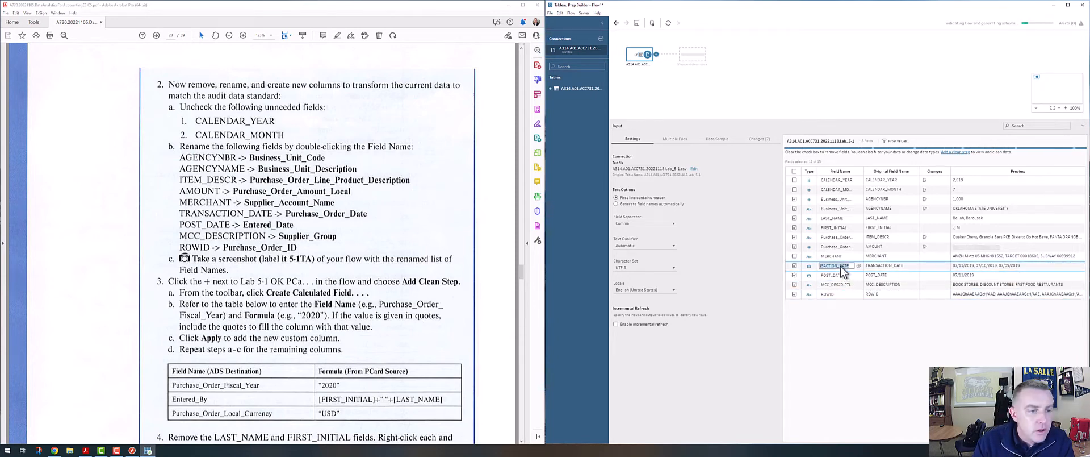
{"action": "type", "text": "Purchase_Order"}
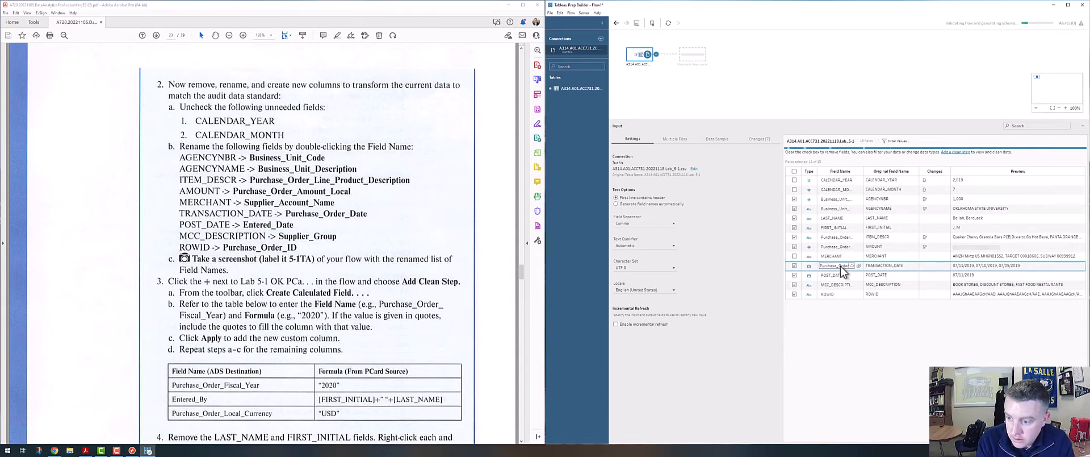
{"action": "type", "text": "_Date"}
{"action": "key", "text": "Return"}
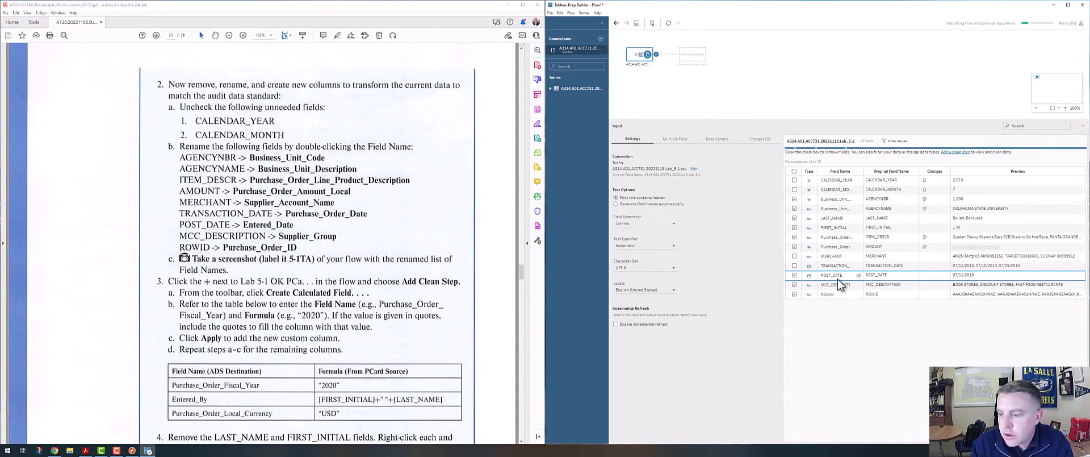
Rename the POST_DATE field to Entered_Date.
{"action": "double_click", "coordinate": [840, 277]}
{"action": "type", "text": "E"}
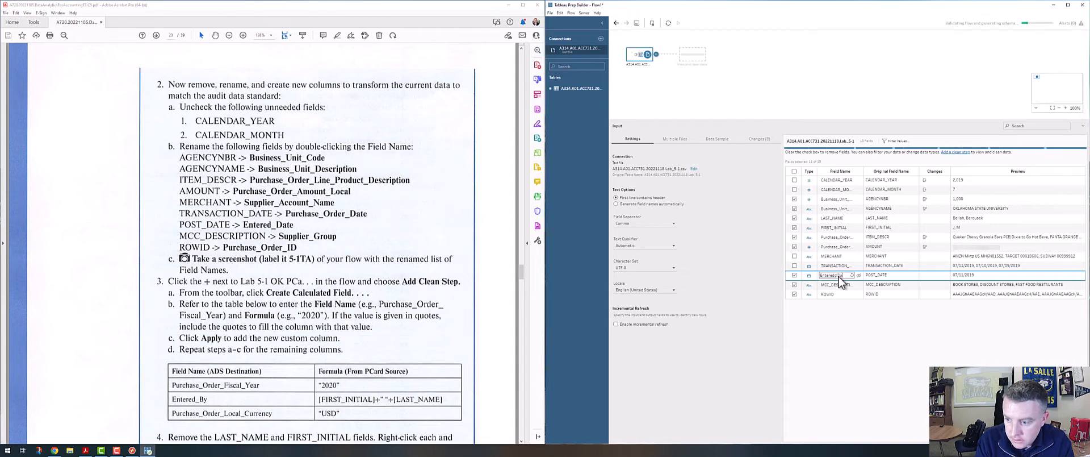
{"action": "type", "text": "nteredd_D"}
{"action": "key", "text": "BackSpace"}
{"action": "key", "text": "BackSpace"}
{"action": "key", "text": "BackSpace"}
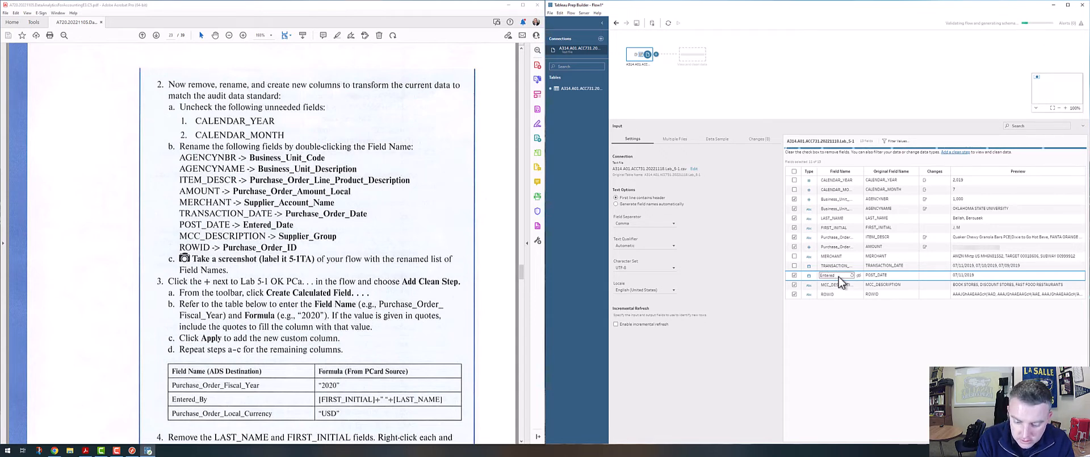
{"action": "key", "text": "Return"}
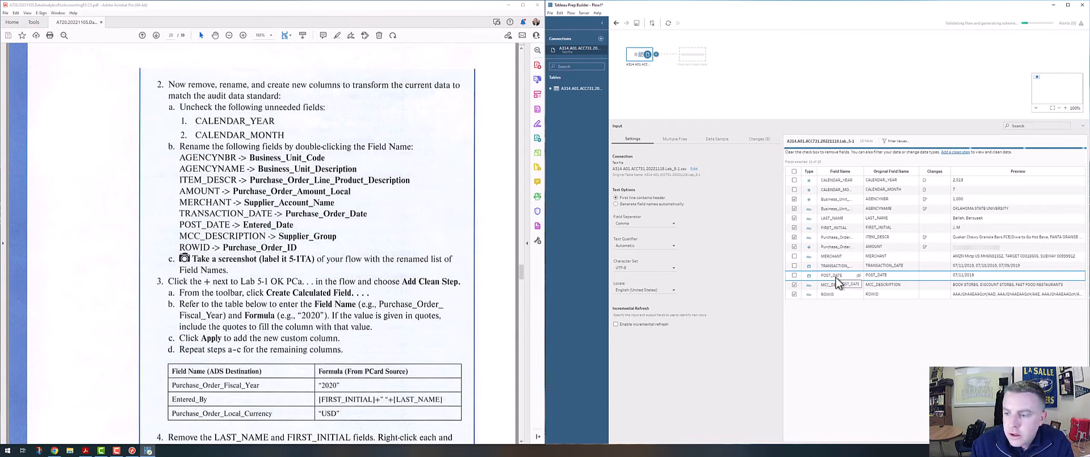
Rename the MCC_DESCRIPTION field to Supplier_Group.
{"action": "left_click", "coordinate": [836, 283]}
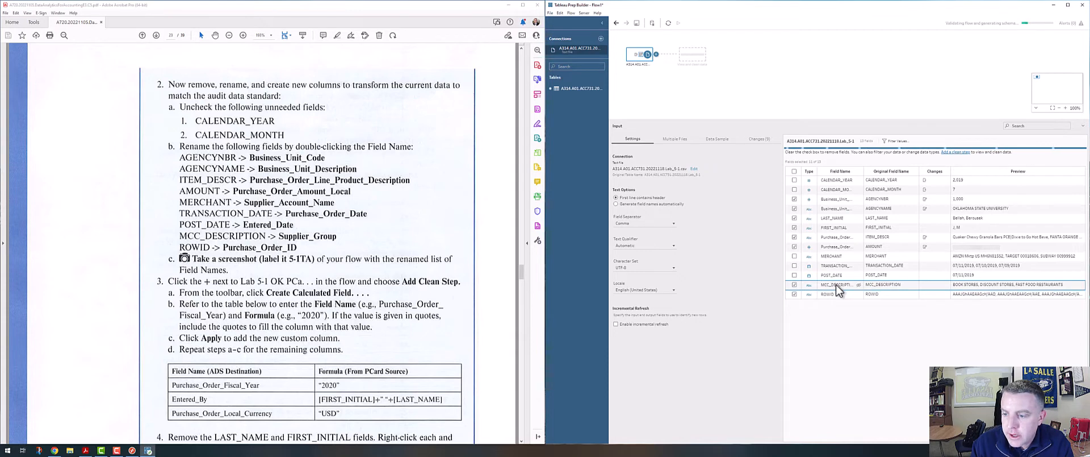
{"action": "double_click", "coordinate": [836, 285]}
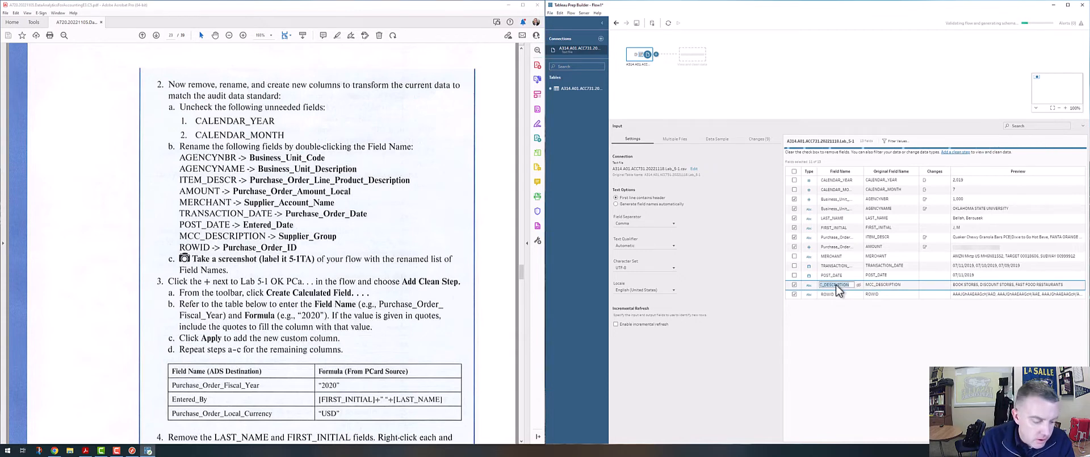
{"action": "type", "text": "Supplier"}
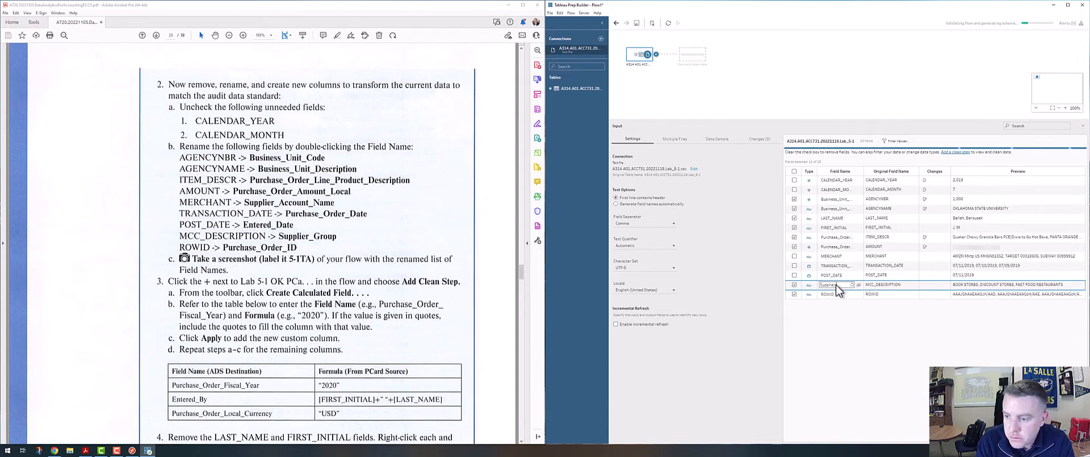
{"action": "type", "text": "_"}
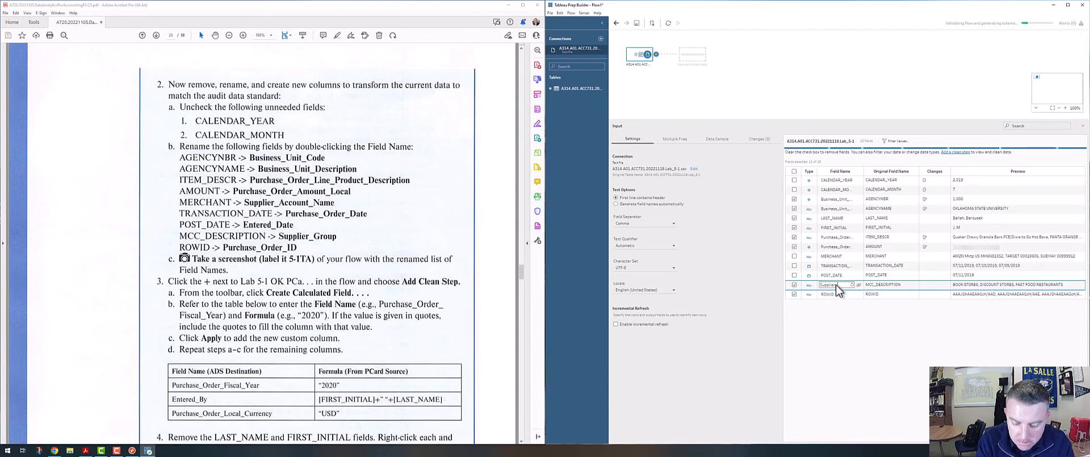
{"action": "type", "text": "Group"}
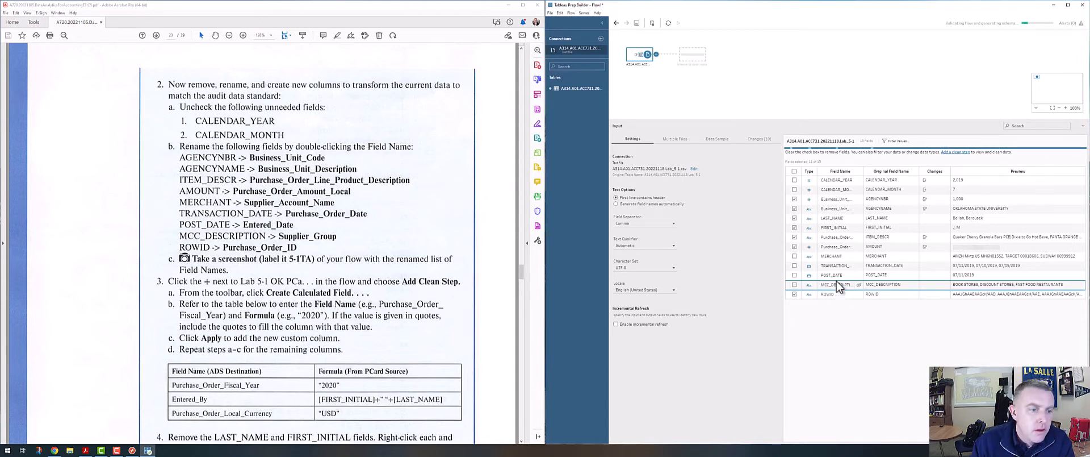
{"action": "left_click", "coordinate": [729, 347]}
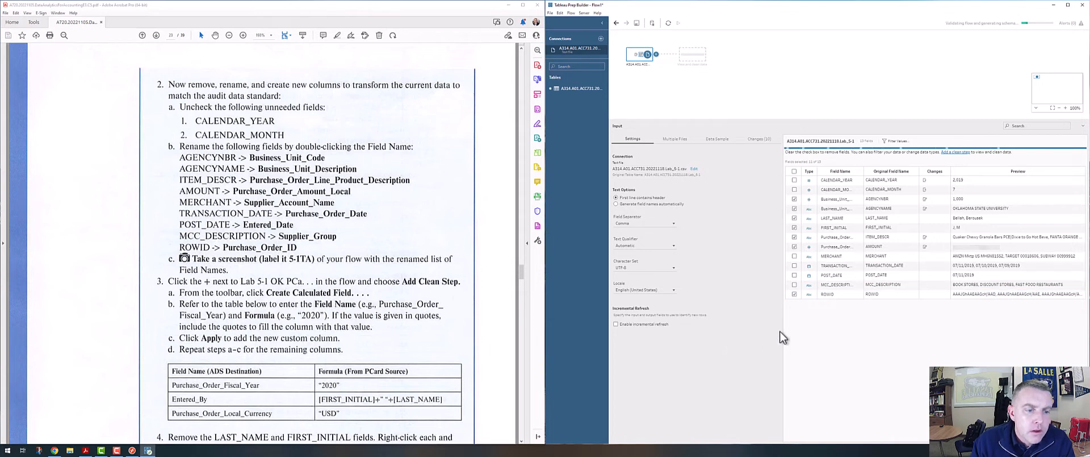
Rename the ROWID field to Purchase_Order_ID.
{"action": "double_click", "coordinate": [830, 294]}
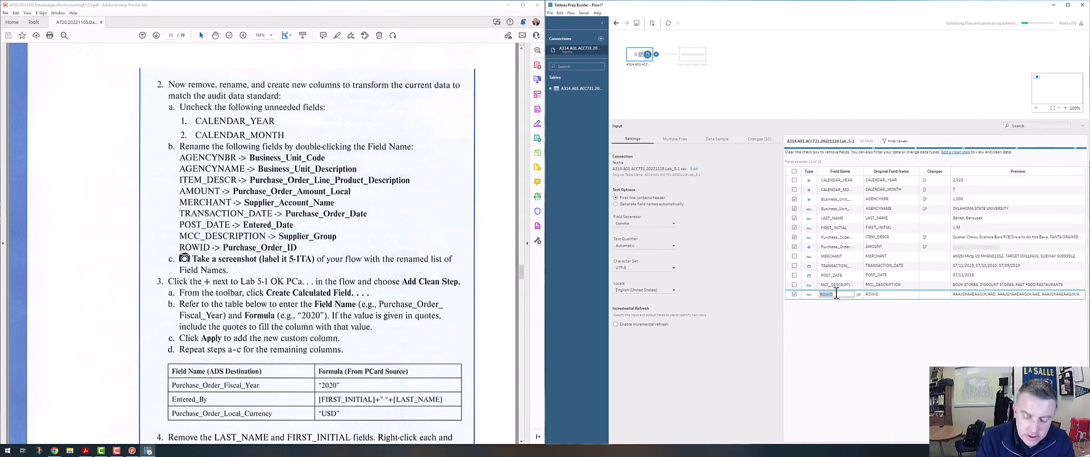
{"action": "type", "text": "Purchas"}
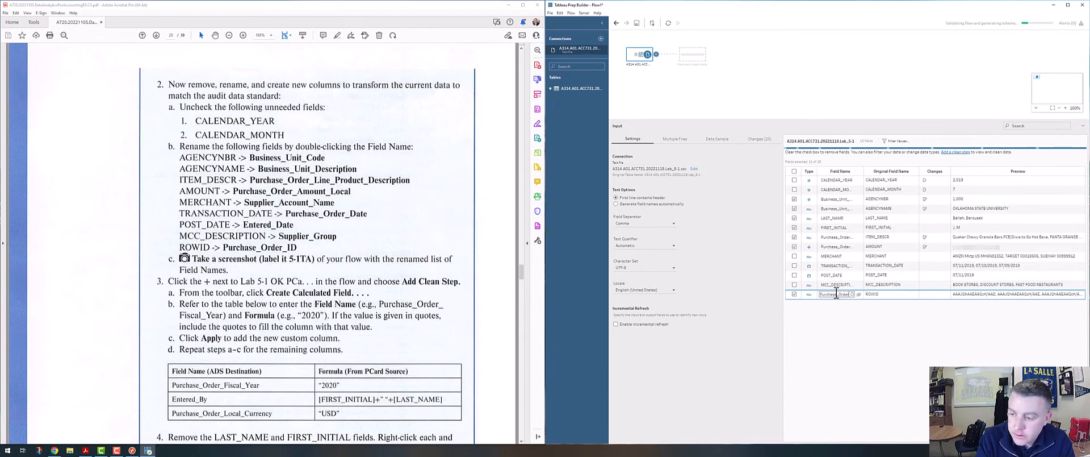
{"action": "type", "text": "e_Order_ID"}
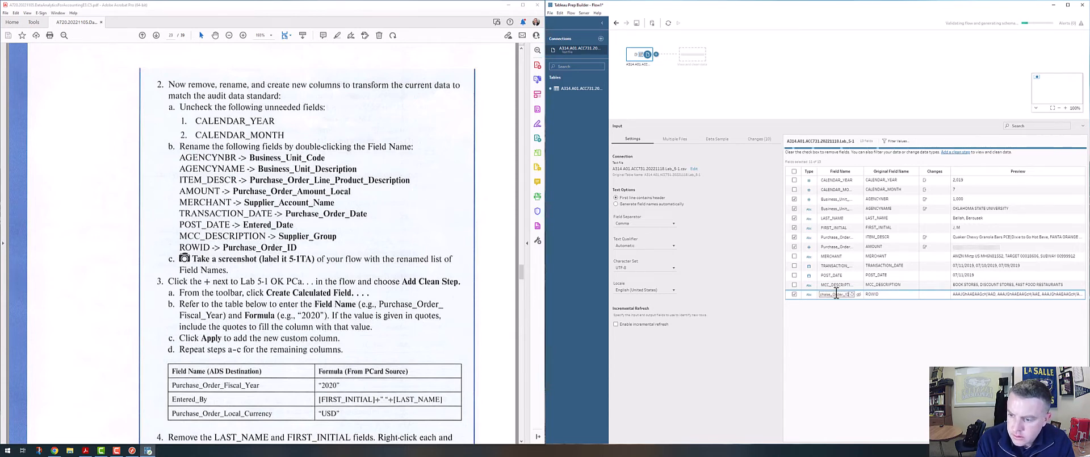
{"action": "key", "text": "Return"}
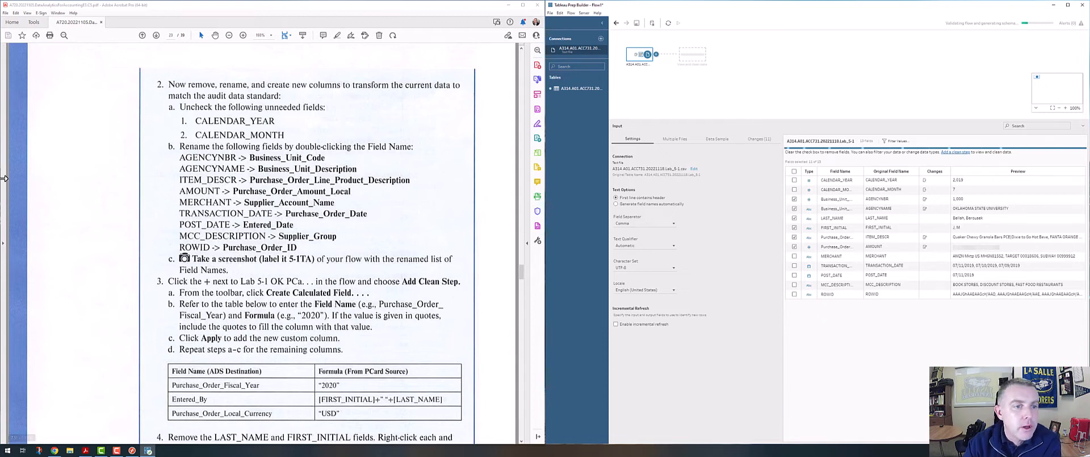
Add a clean step to the flow directly after the Lab 5-1 input step.
{"action": "scroll", "coordinate": [198, 48], "scroll_direction": "down", "scroll_amount": 3}
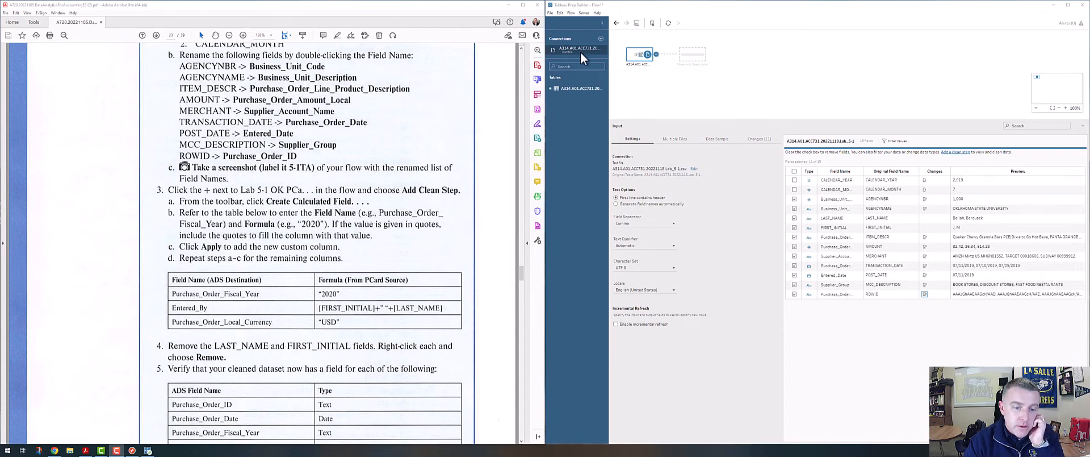
{"action": "left_click", "coordinate": [657, 54]}
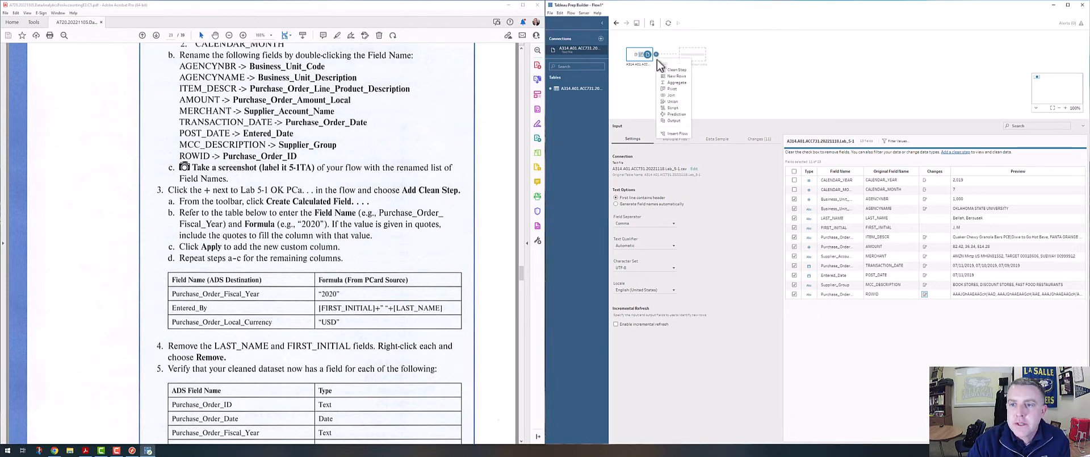
{"action": "left_click", "coordinate": [671, 70]}
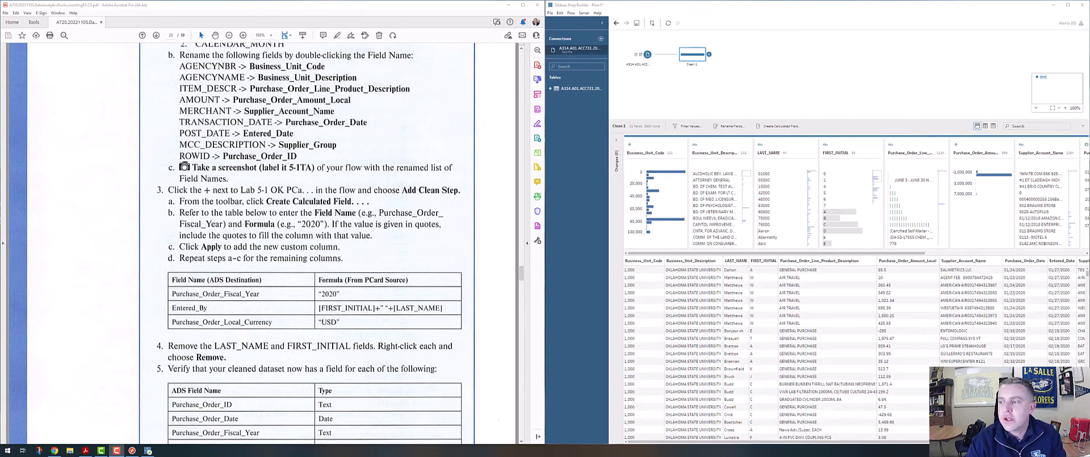
Examine the value distributions of all fields in the clean step's profile, from Business_Unit_Code through Purchase_Order_ID.
{"action": "left_click_drag", "start_coordinate": [958, 441], "coordinate": [862, 443]}
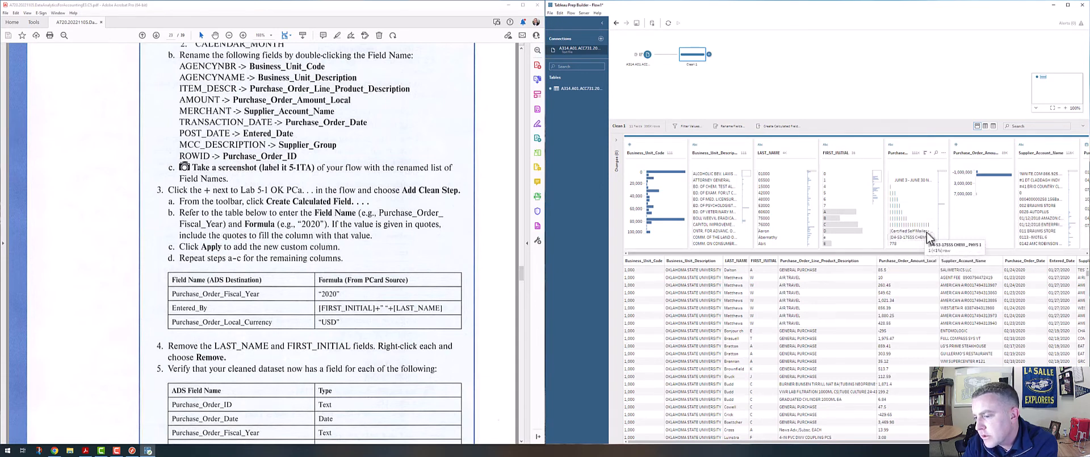
{"action": "left_click_drag", "start_coordinate": [884, 253], "coordinate": [1049, 280]}
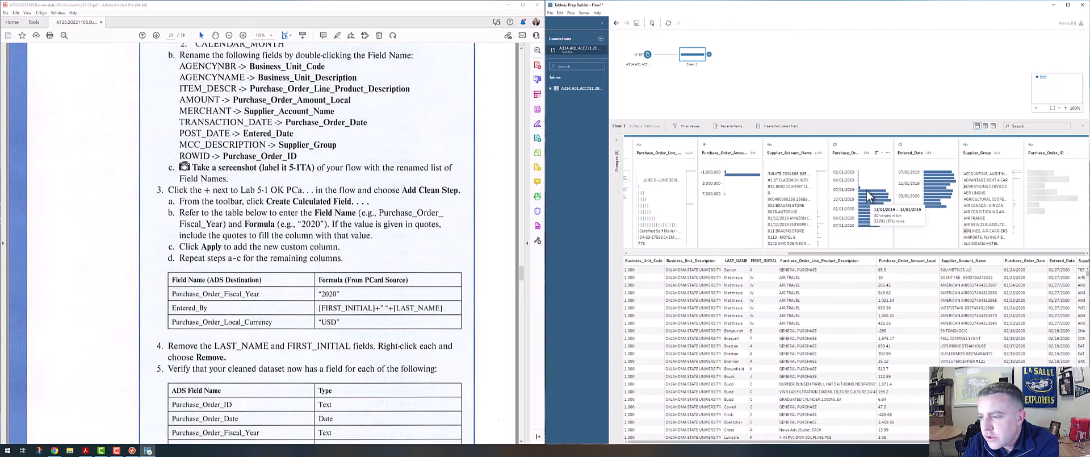
{"action": "mouse_move", "coordinate": [884, 200]}
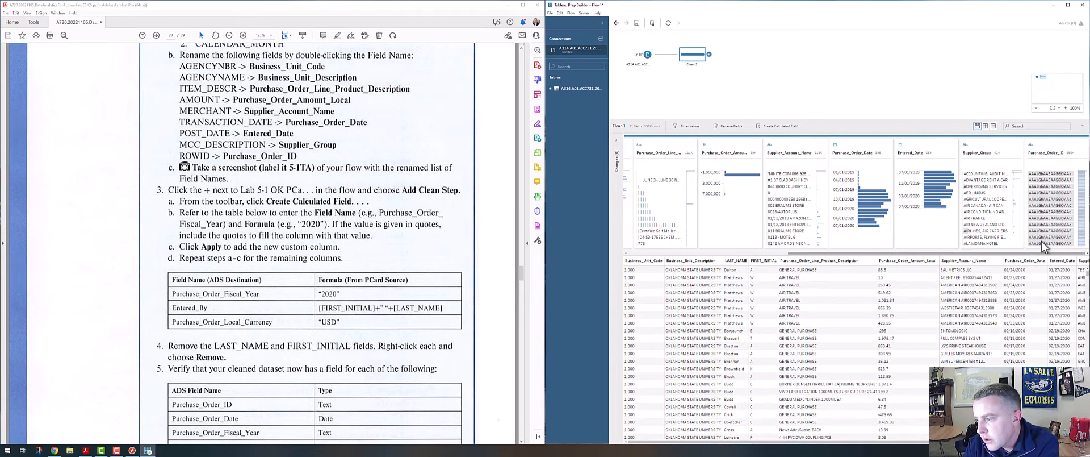
{"action": "left_click_drag", "start_coordinate": [877, 253], "coordinate": [659, 245]}
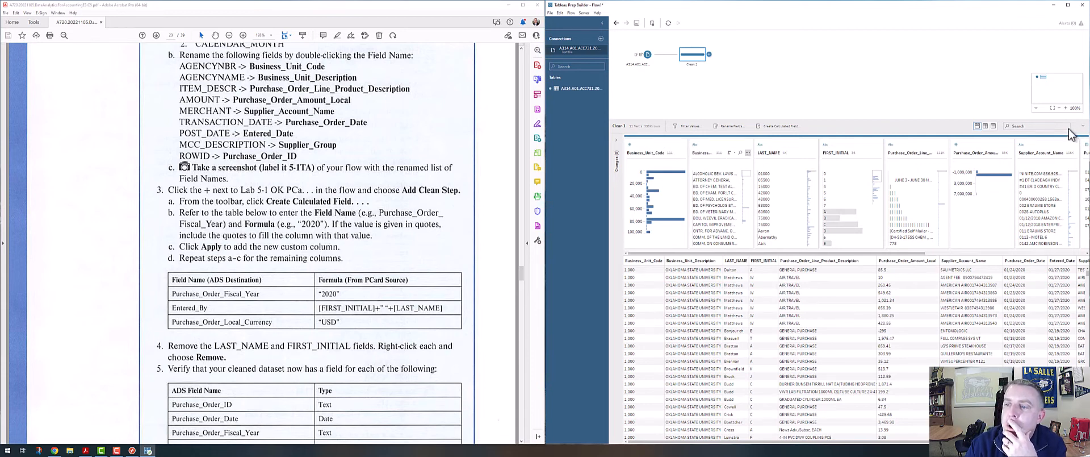
View the clean step's data as a data grid and as a field list, ending on the data grid.
{"action": "left_click", "coordinate": [987, 128]}
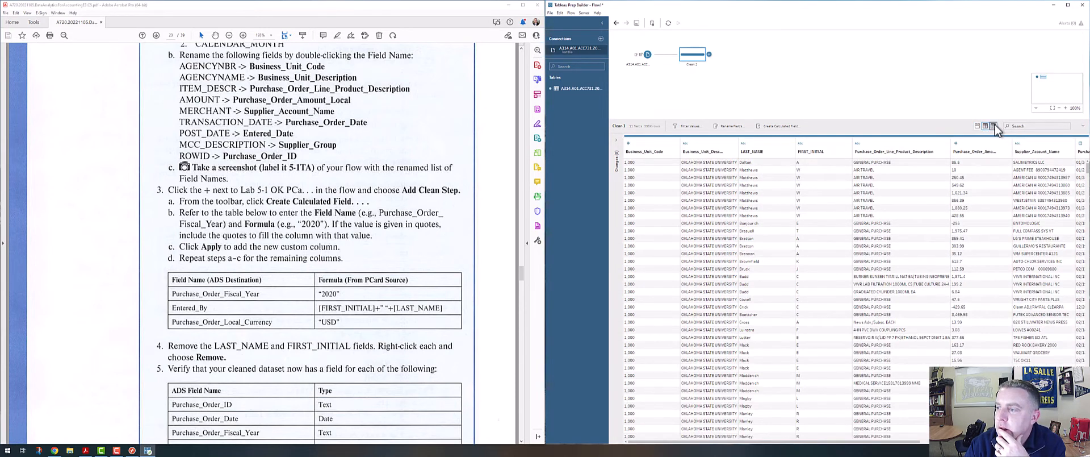
{"action": "left_click", "coordinate": [994, 126]}
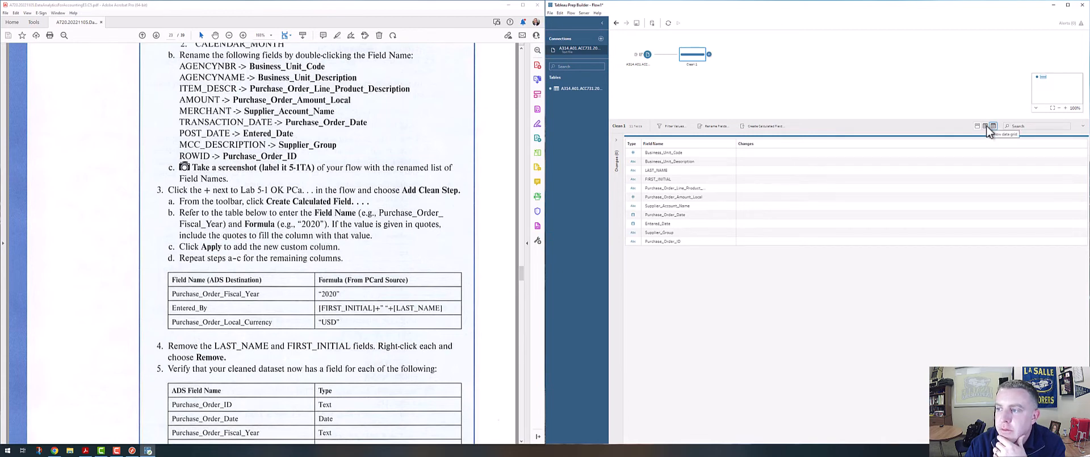
{"action": "left_click", "coordinate": [987, 127]}
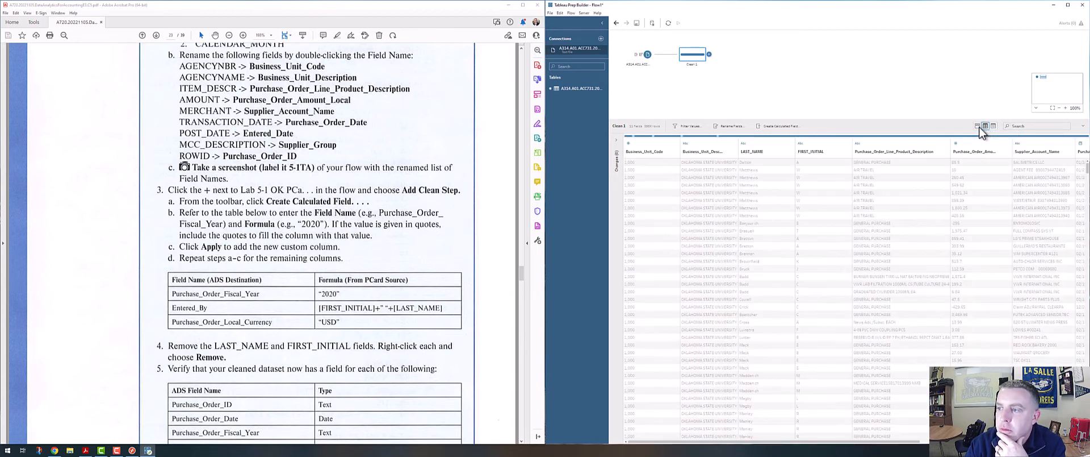
Create a calculated field named Purchase_Order_Fiscal_Year with the formula "2020", quotes included, in the clean step.
{"action": "left_click", "coordinate": [978, 126]}
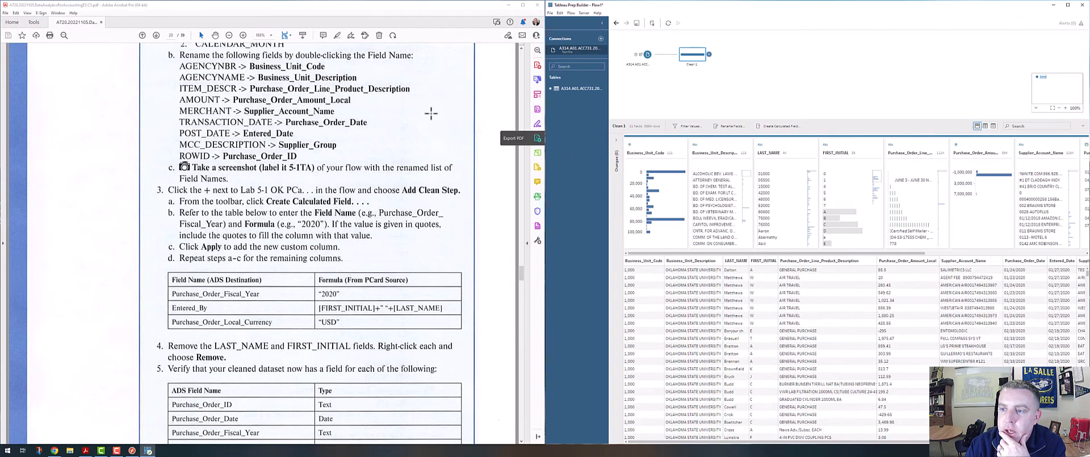
{"action": "left_click", "coordinate": [616, 139]}
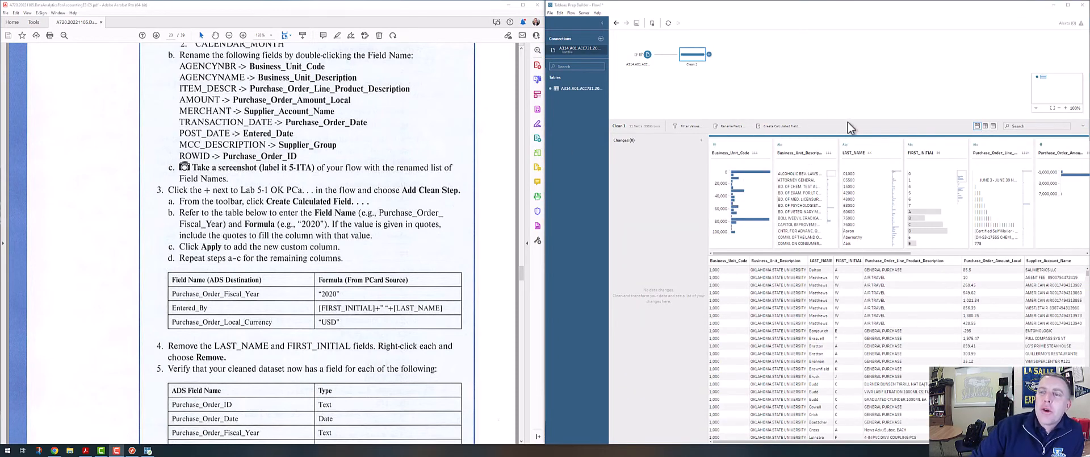
{"action": "left_click", "coordinate": [790, 127]}
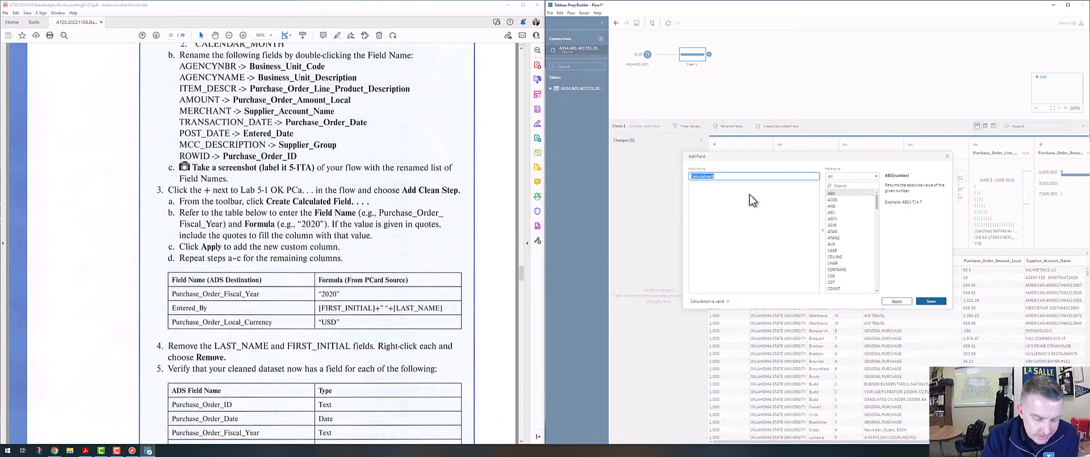
{"action": "type", "text": "Purchase_Order_Fiscal_Year"}
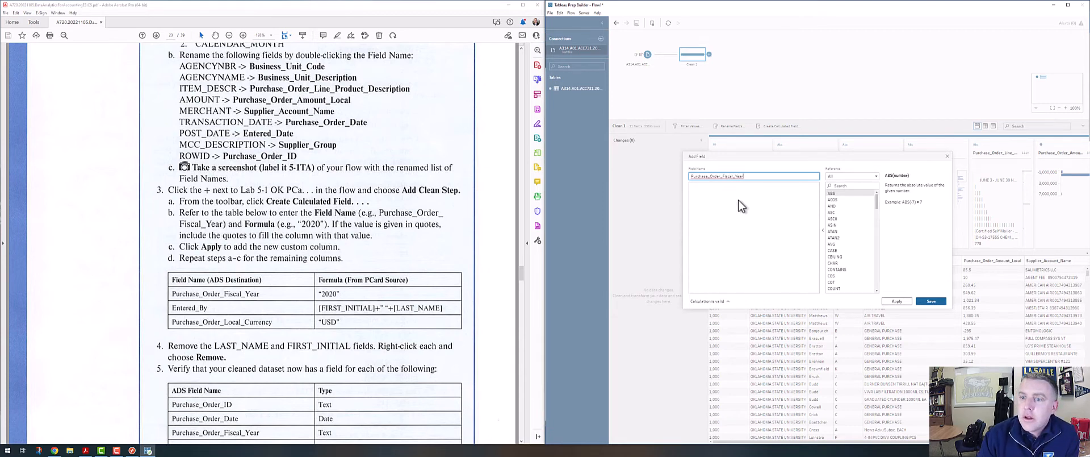
{"action": "left_click", "coordinate": [740, 205]}
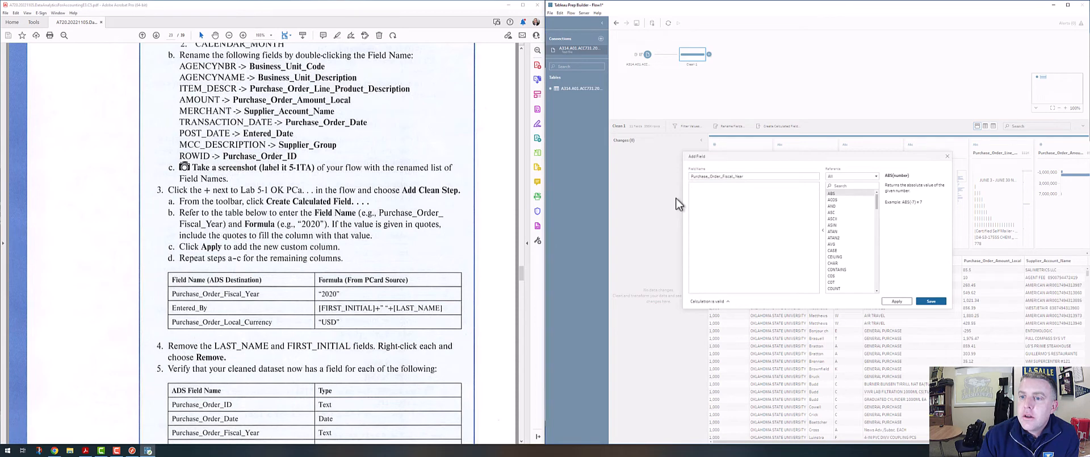
{"action": "double_click", "coordinate": [748, 177]}
{"action": "left_click", "coordinate": [720, 211]}
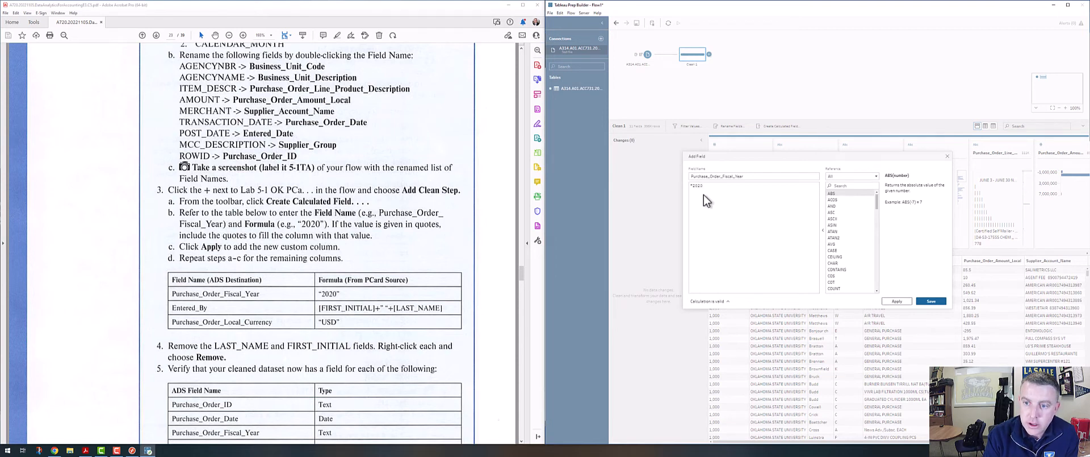
{"action": "left_click", "coordinate": [932, 301]}
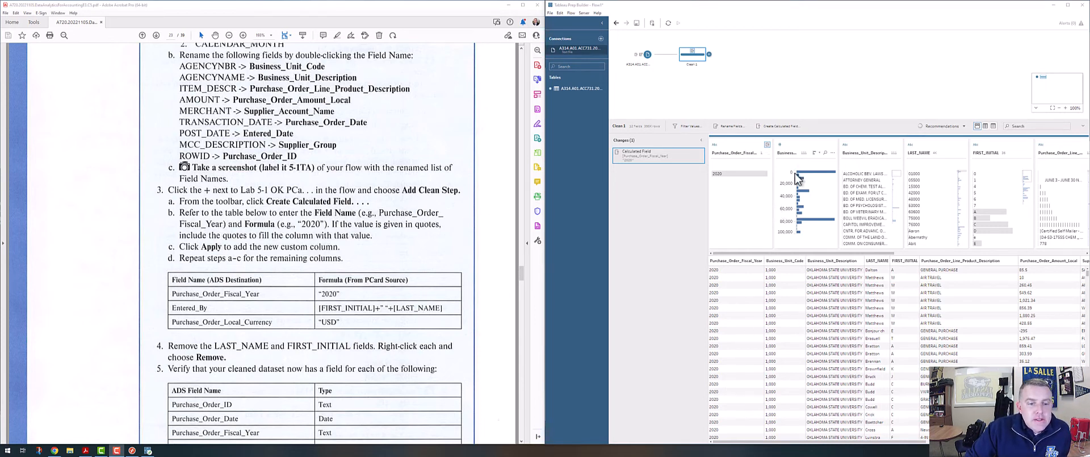
Create a calculated field named Entered_By with the formula [FIRST_INITIAL]+" "+[LAST_NAME].
{"action": "left_click", "coordinate": [787, 130]}
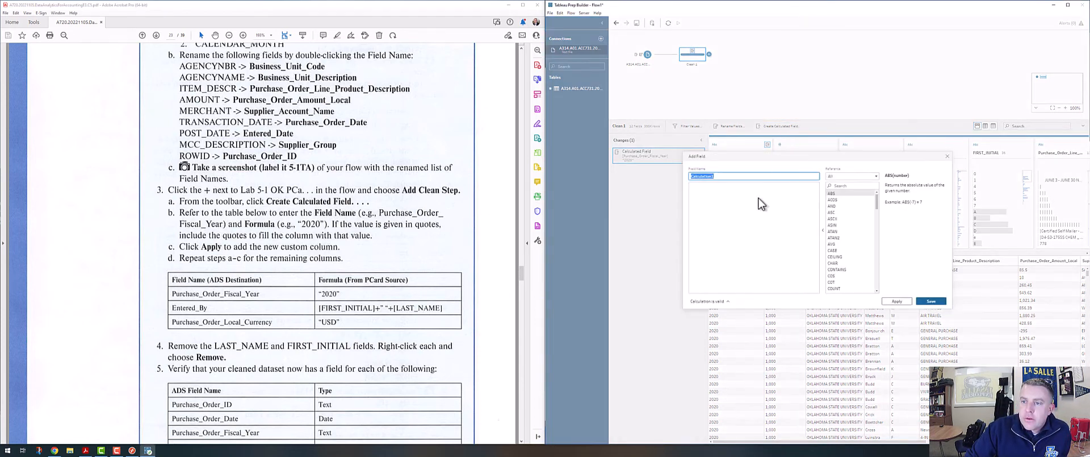
{"action": "type", "text": "P"}
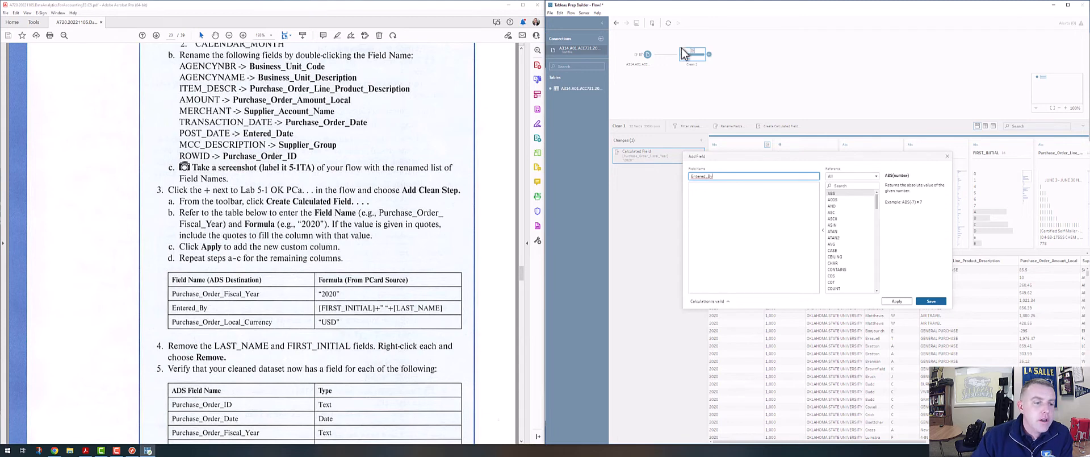
{"action": "left_click", "coordinate": [716, 207]}
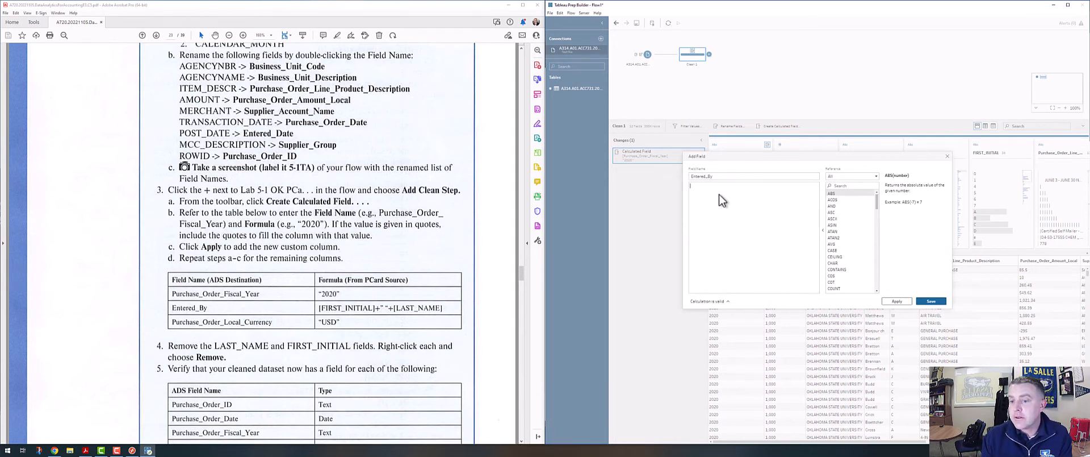
{"action": "type", "text": "["}
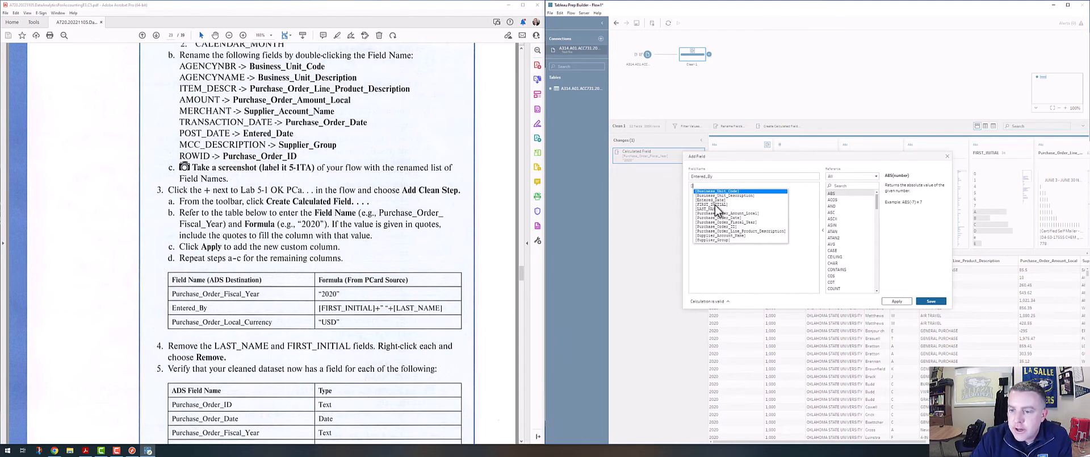
{"action": "left_click", "coordinate": [715, 205]}
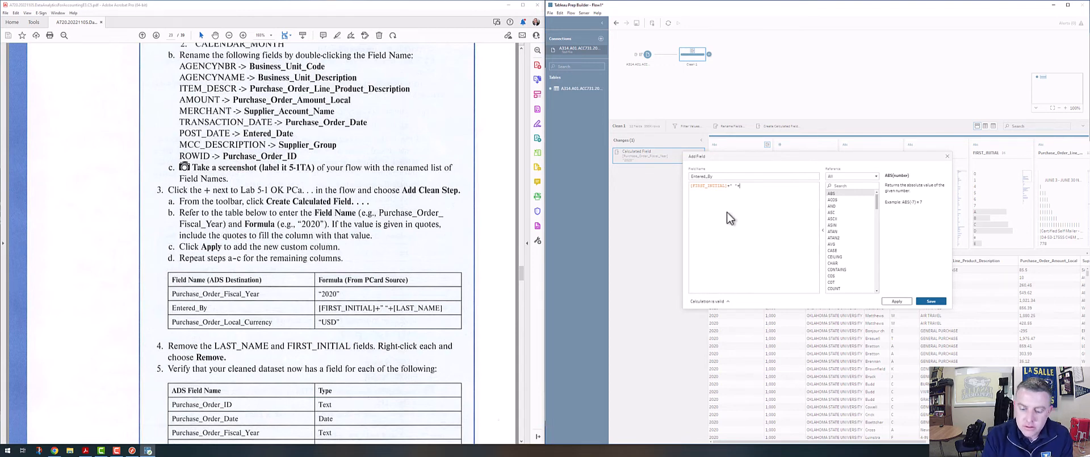
{"action": "type", "text": "["}
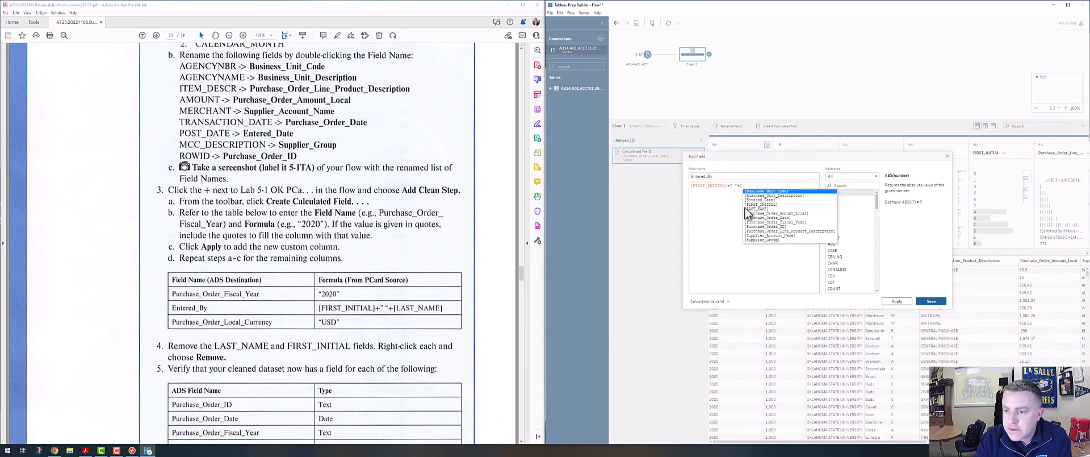
{"action": "left_click", "coordinate": [746, 209]}
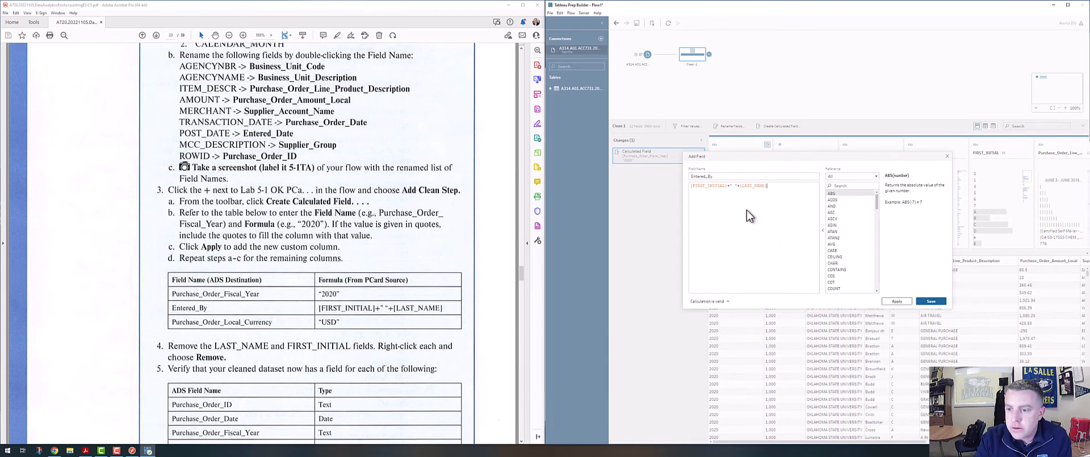
{"action": "left_click", "coordinate": [933, 302]}
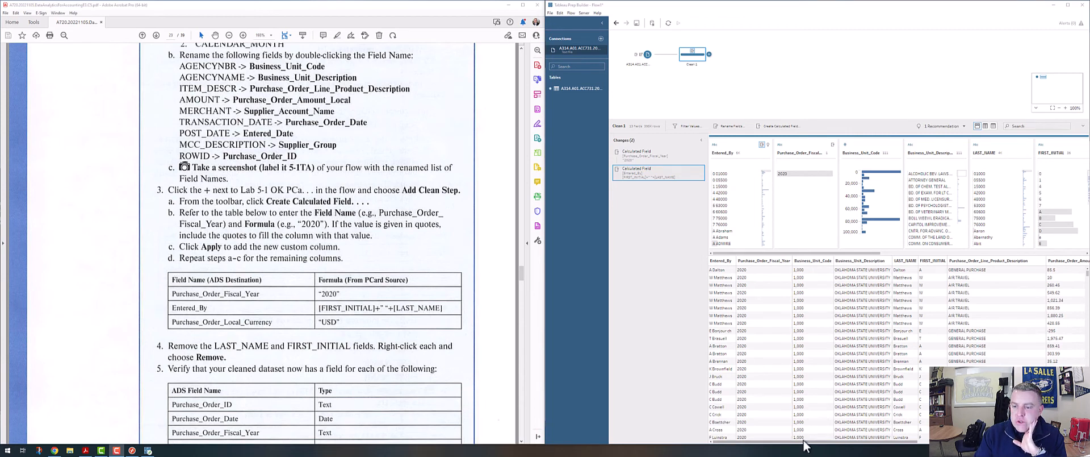
Remove the LAST_NAME and FIRST_INITIAL fields from the clean step's field list and return to the profile view.
{"action": "left_click_drag", "start_coordinate": [804, 441], "coordinate": [840, 442]}
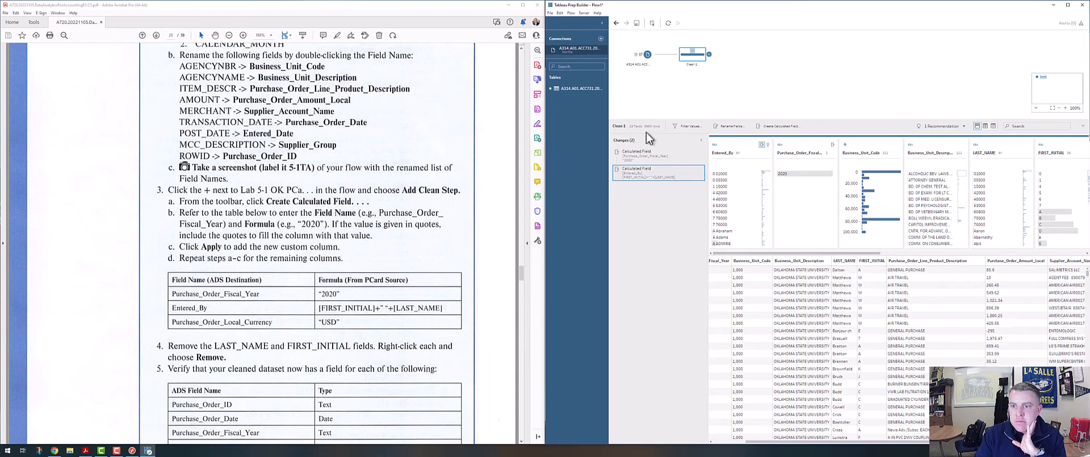
{"action": "left_click", "coordinate": [993, 126]}
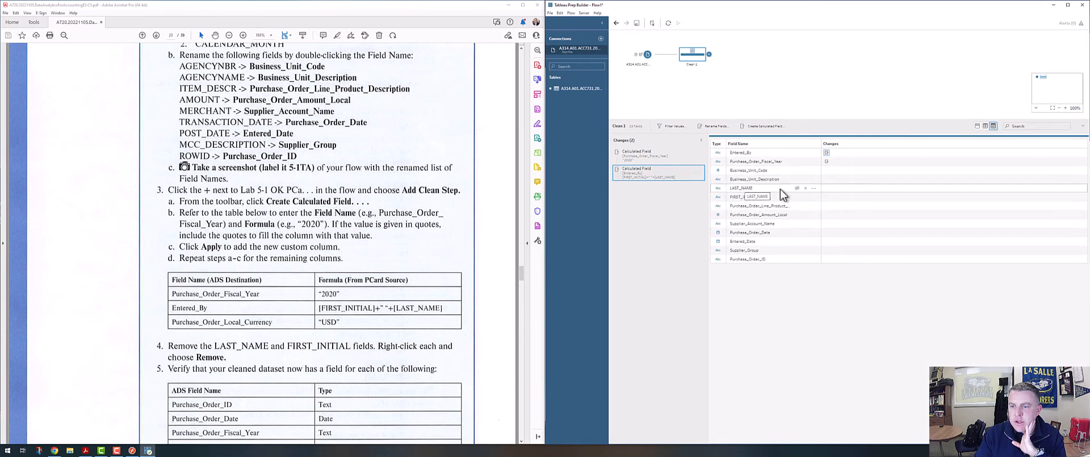
{"action": "left_click", "coordinate": [805, 188]}
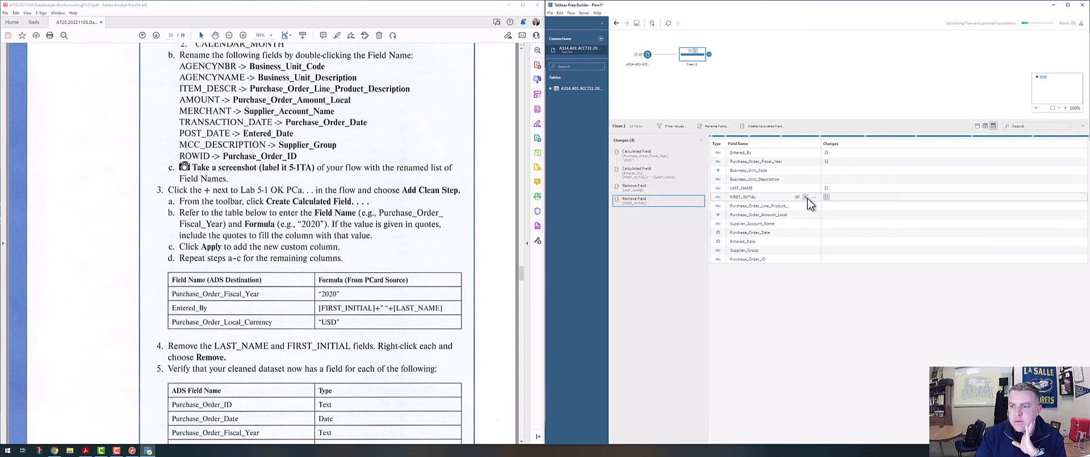
{"action": "left_click", "coordinate": [805, 197]}
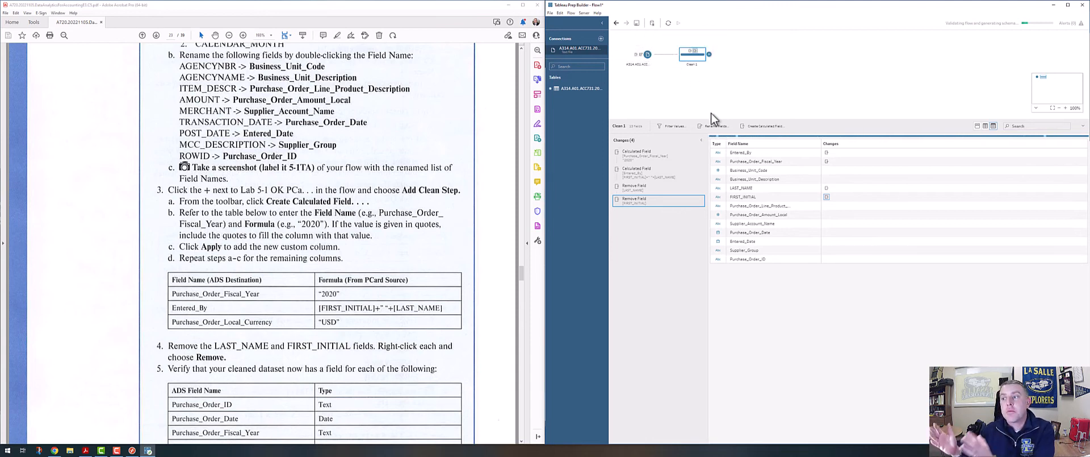
{"action": "left_click", "coordinate": [977, 125]}
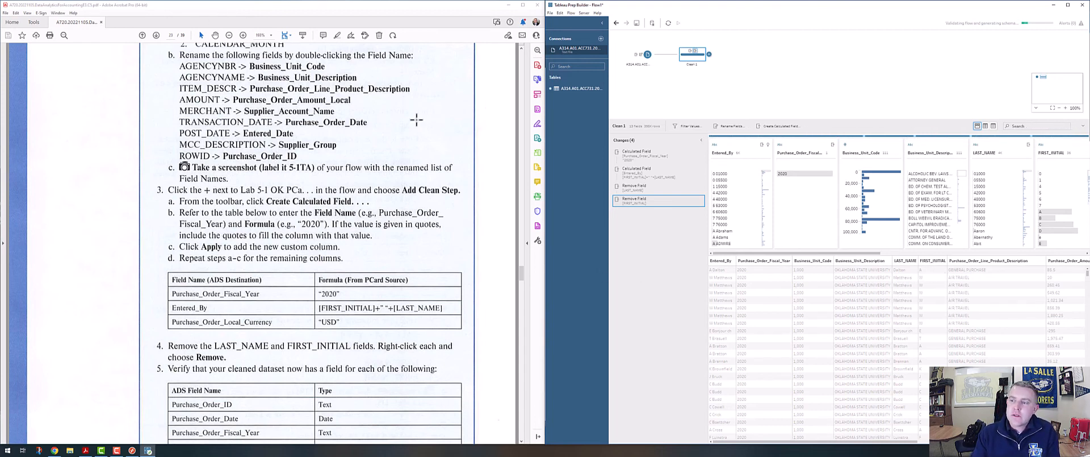
{"action": "scroll", "coordinate": [190, 43], "scroll_direction": "down", "scroll_amount": 5}
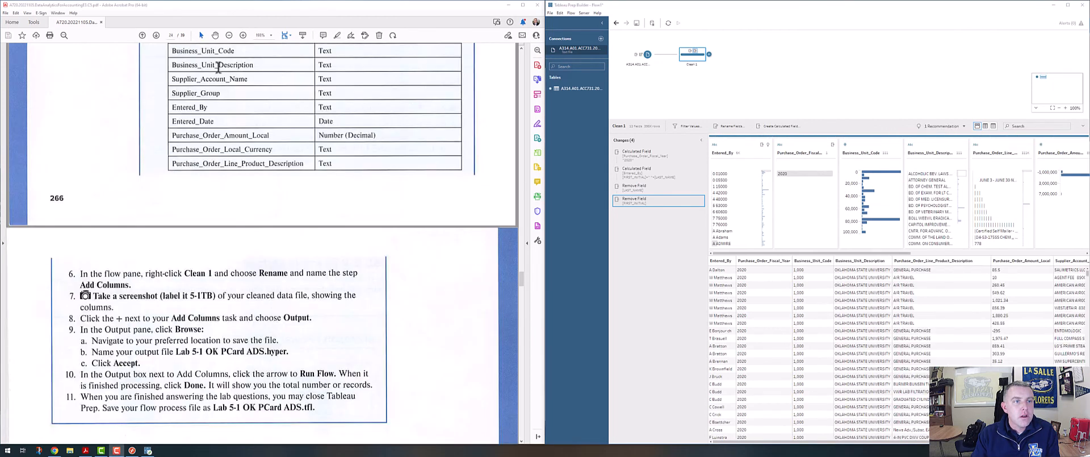